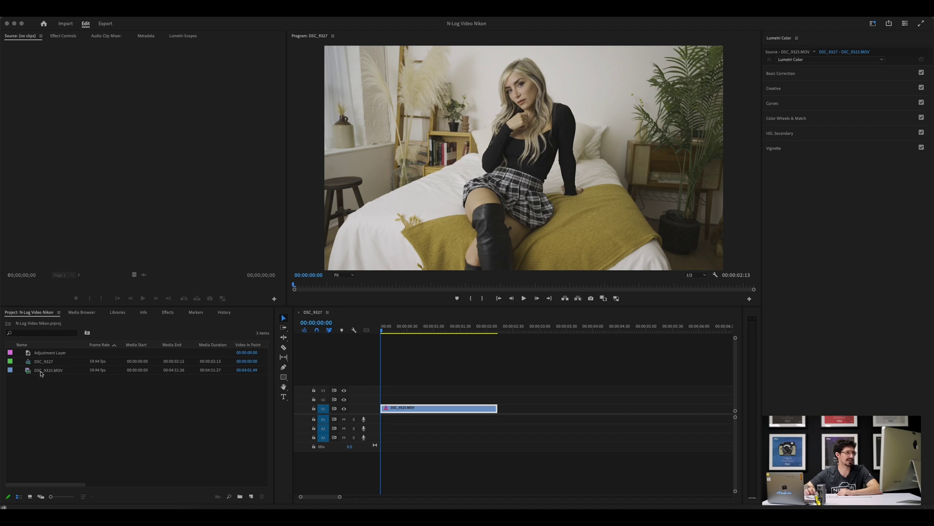
Interpret DSC_9325.MOV with input LUT None and a Rec. 2020 colour space override.
{"action": "left_click", "coordinate": [41, 373]}
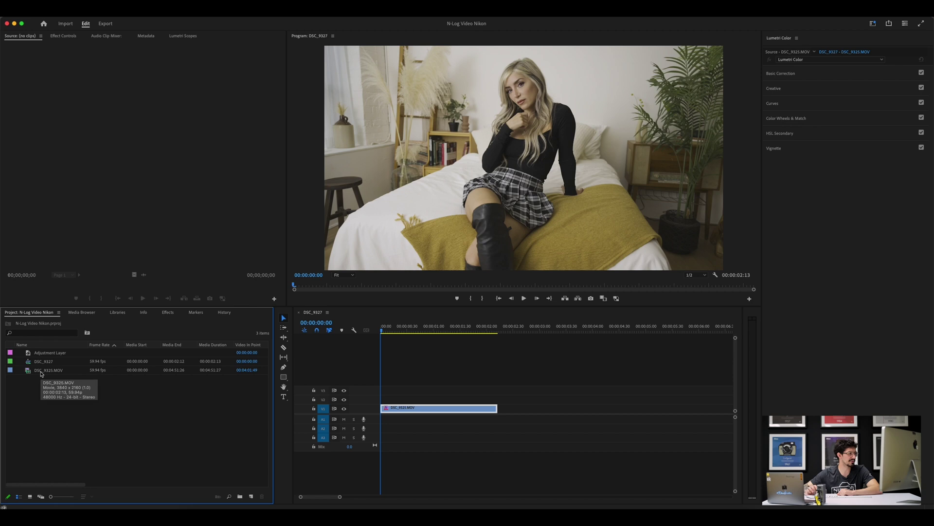
{"action": "left_click", "coordinate": [41, 372]}
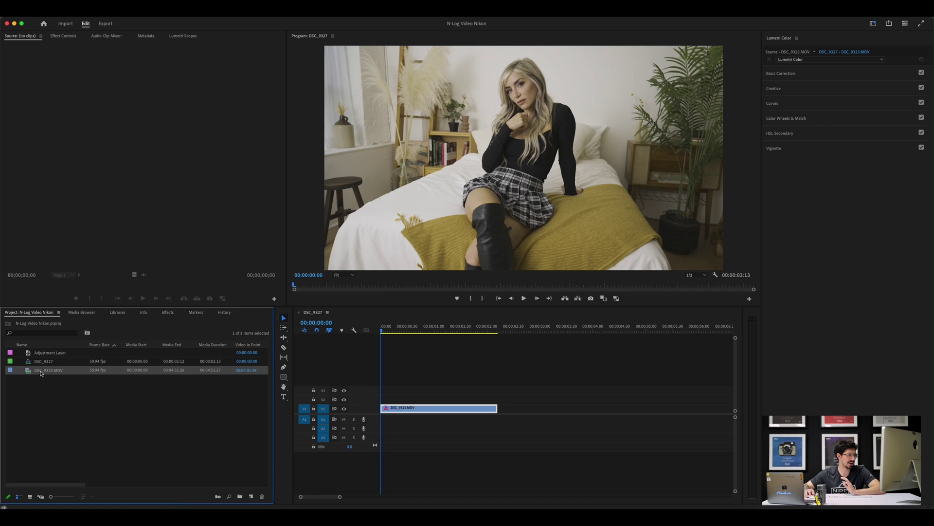
{"action": "right_click", "coordinate": [42, 372]}
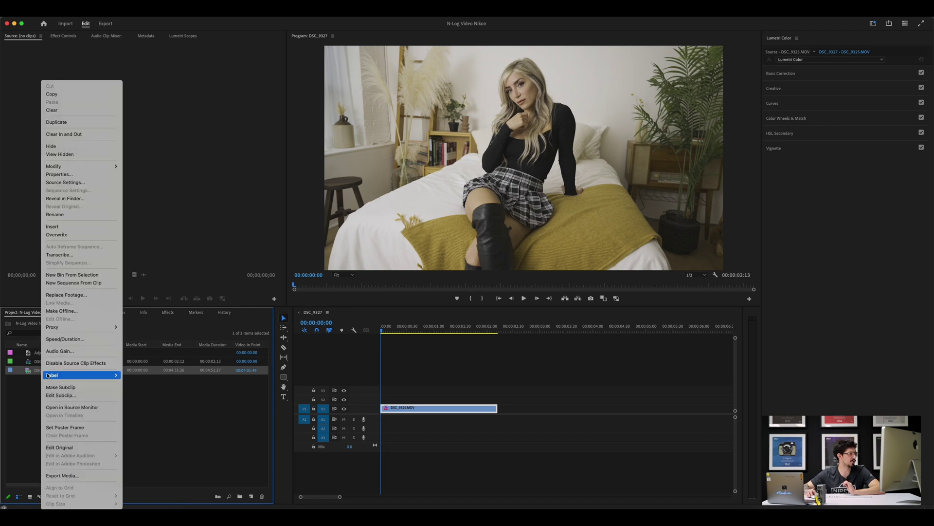
{"action": "mouse_move", "coordinate": [103, 166]}
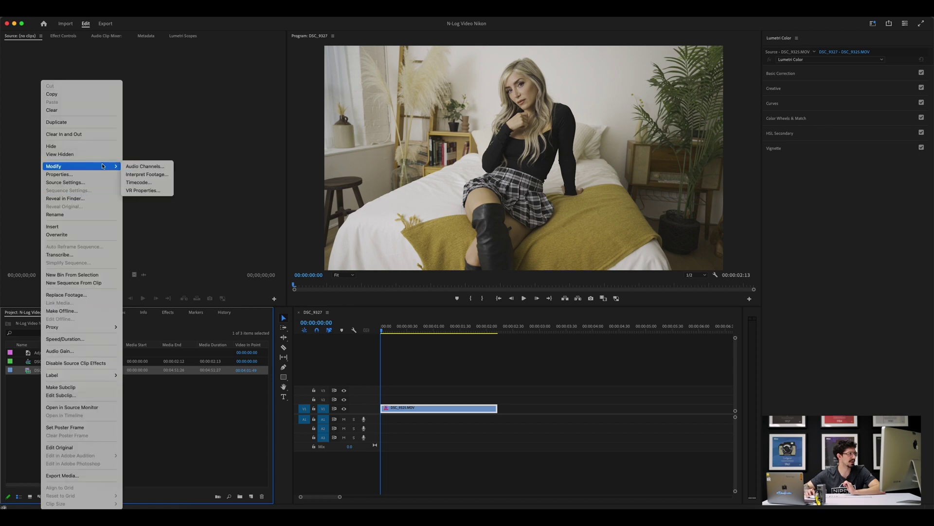
{"action": "left_click", "coordinate": [147, 176]}
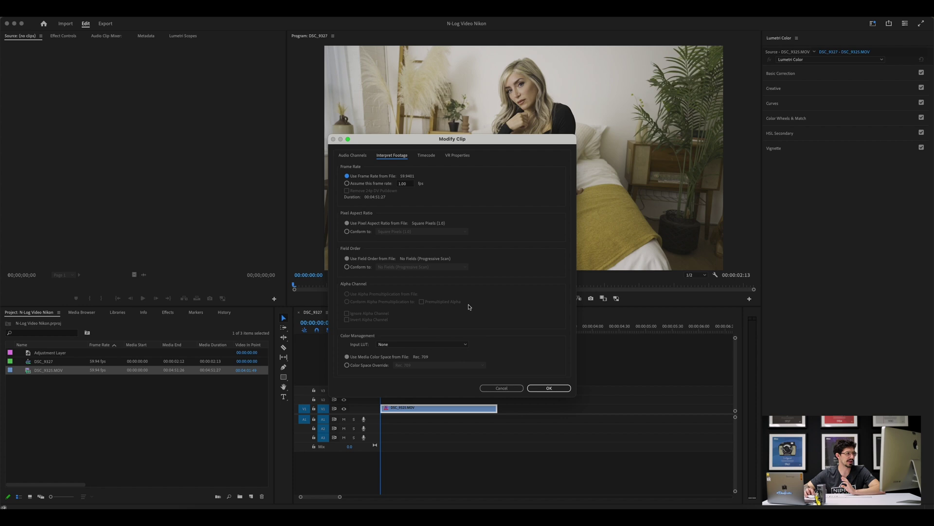
{"action": "left_click", "coordinate": [465, 344]}
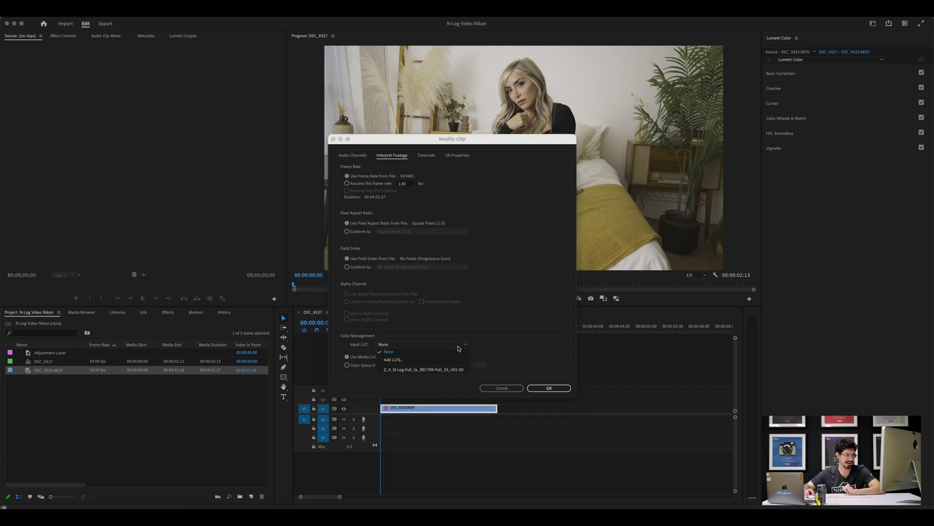
{"action": "left_click", "coordinate": [474, 345]}
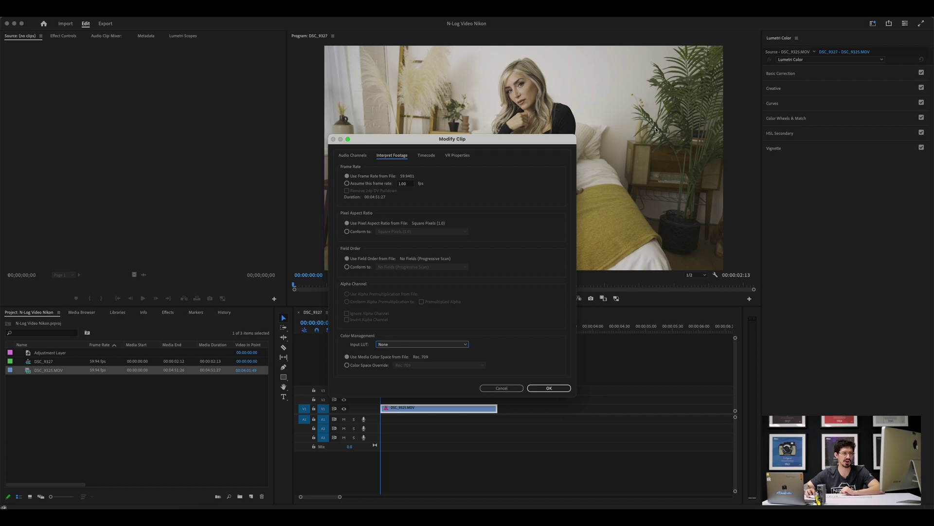
{"action": "left_click", "coordinate": [347, 366]}
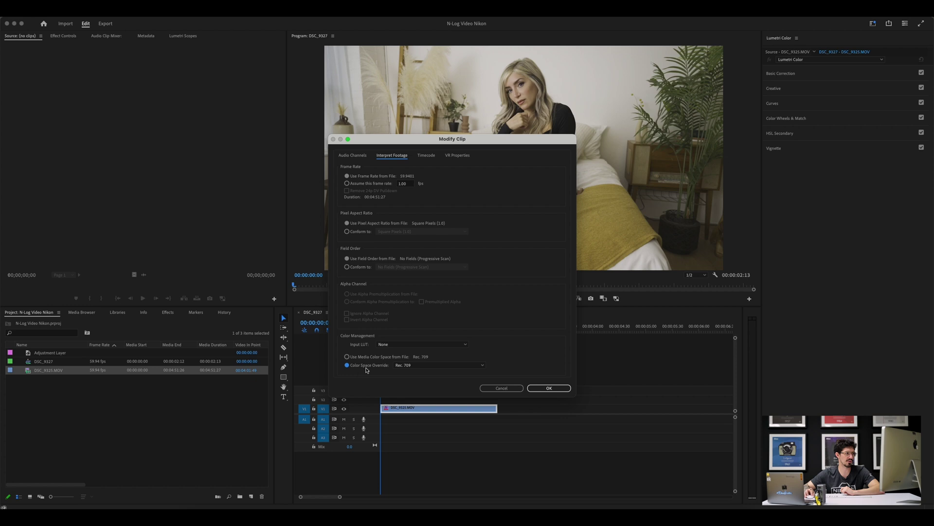
{"action": "left_click", "coordinate": [409, 367]}
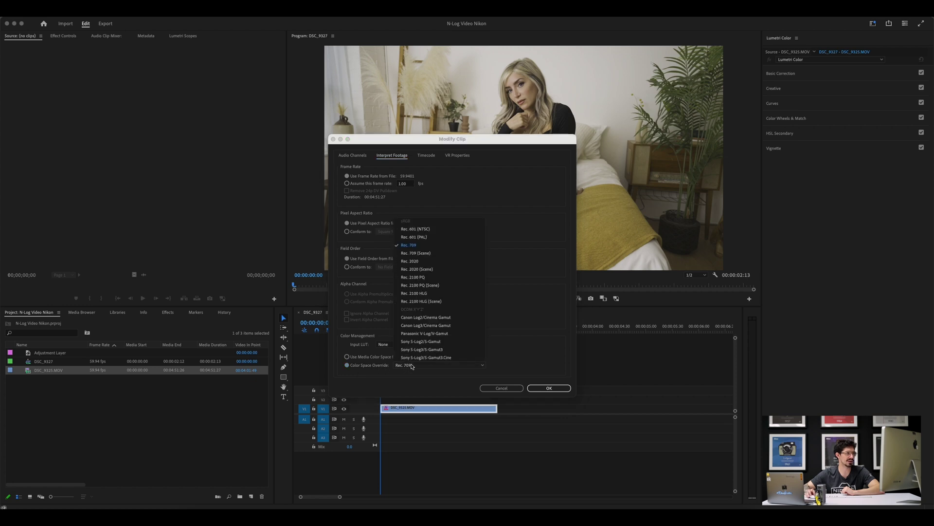
{"action": "left_click", "coordinate": [411, 260]}
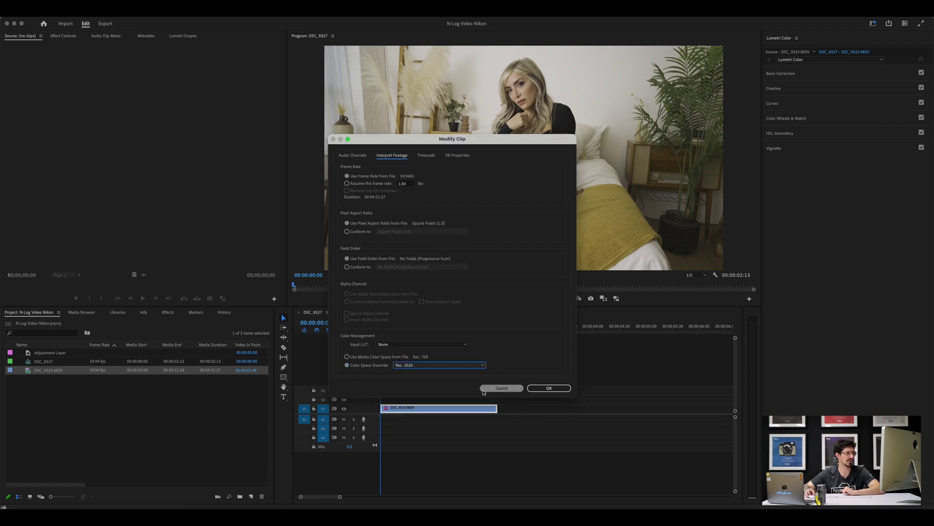
{"action": "left_click", "coordinate": [550, 387]}
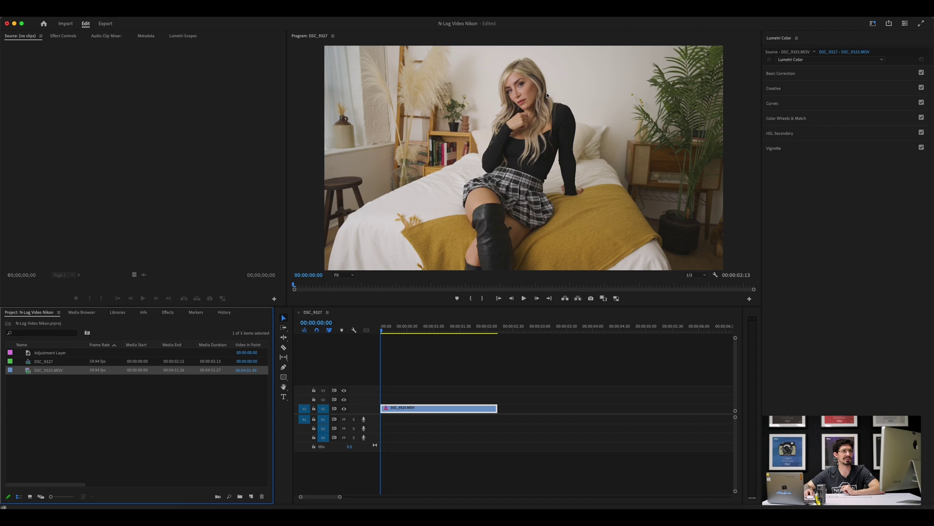
Expand Basic Correction in Lumetri Color to show white balance and light sliders for DSC_9325.MOV.
{"action": "left_click", "coordinate": [793, 73]}
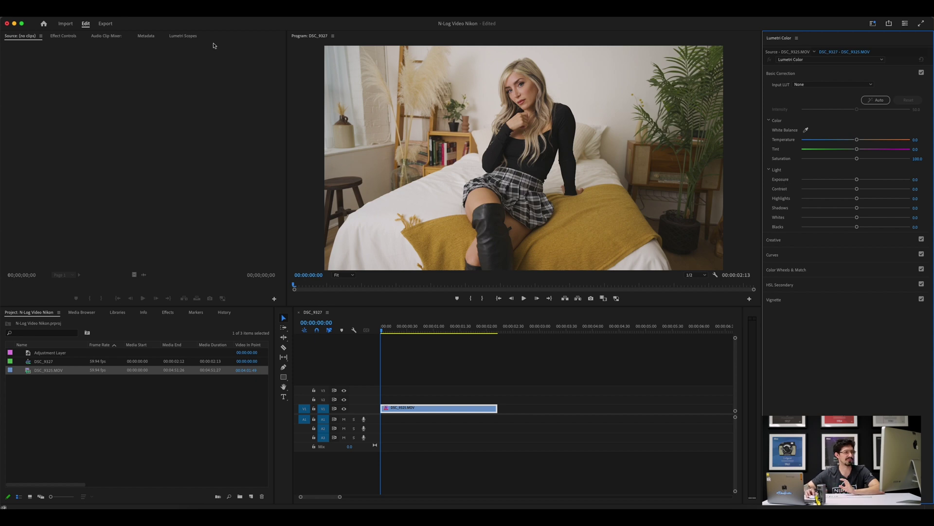
In Lumetri Scopes, turn on the RGB waveform alongside the vectorscope.
{"action": "left_click", "coordinate": [188, 36]}
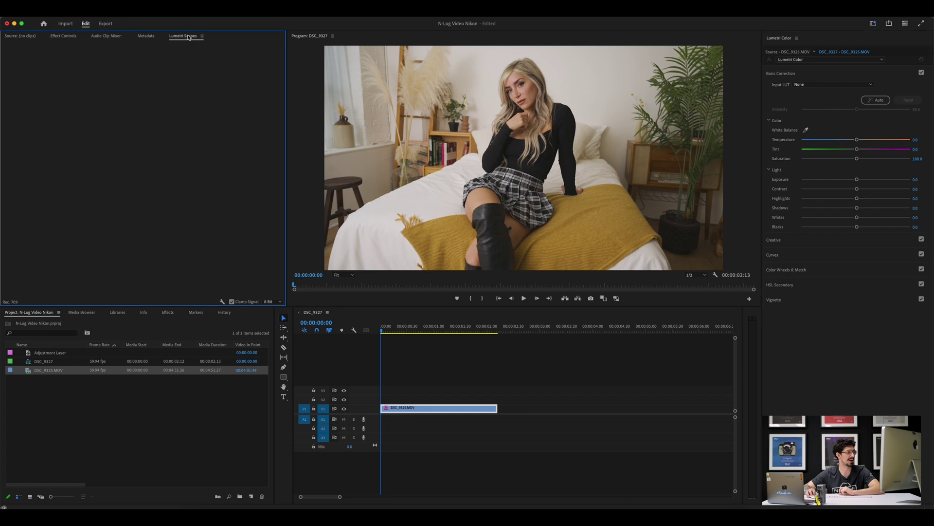
{"action": "right_click", "coordinate": [164, 112]}
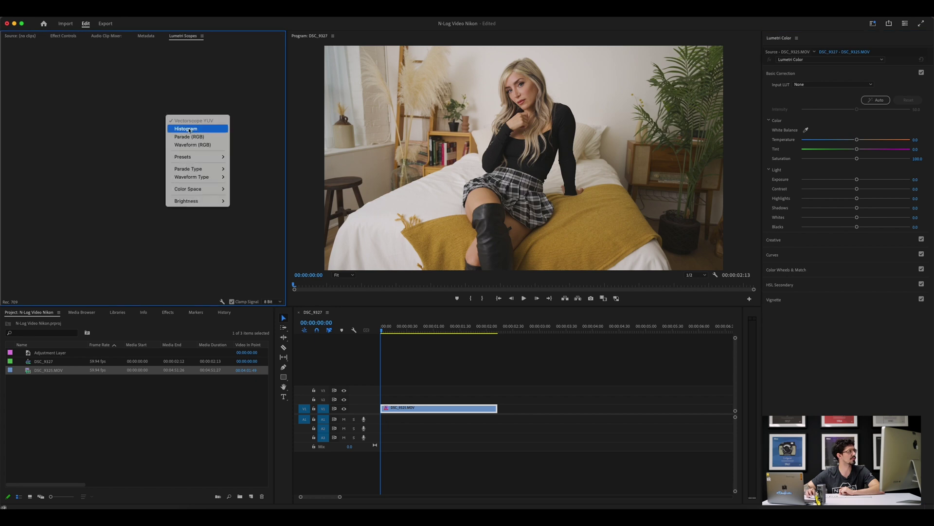
{"action": "left_click", "coordinate": [195, 145]}
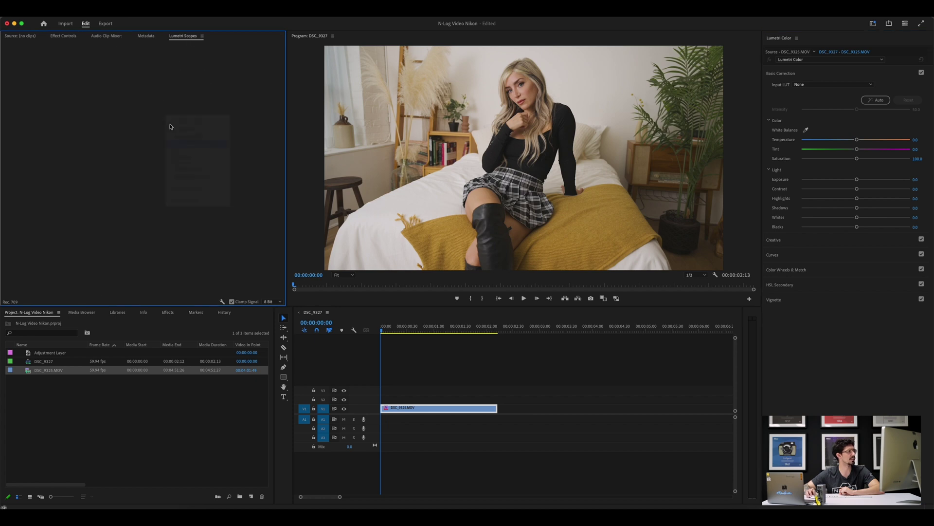
{"action": "right_click", "coordinate": [171, 126]}
{"action": "left_click", "coordinate": [190, 132]}
{"action": "right_click", "coordinate": [173, 121]}
{"action": "left_click", "coordinate": [200, 128]}
Hide the YUV vectorscope so the RGB waveform fills the scopes panel.
{"action": "right_click", "coordinate": [171, 105]}
{"action": "left_click", "coordinate": [197, 141]}
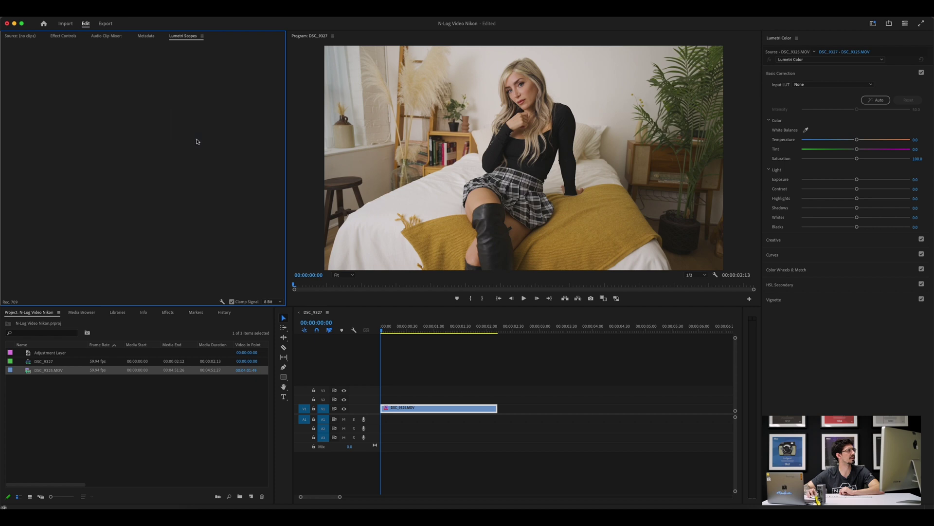
{"action": "left_click", "coordinate": [146, 36]}
{"action": "left_click", "coordinate": [184, 36]}
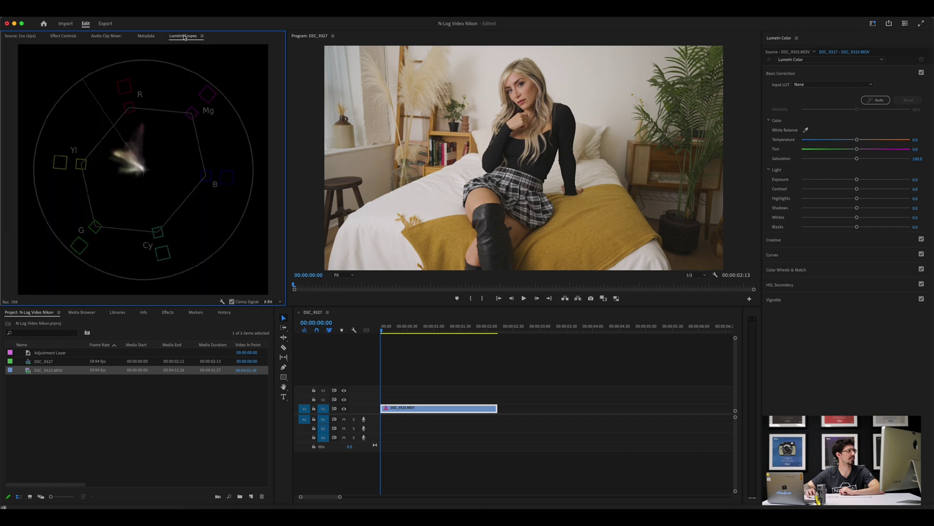
{"action": "right_click", "coordinate": [164, 119]}
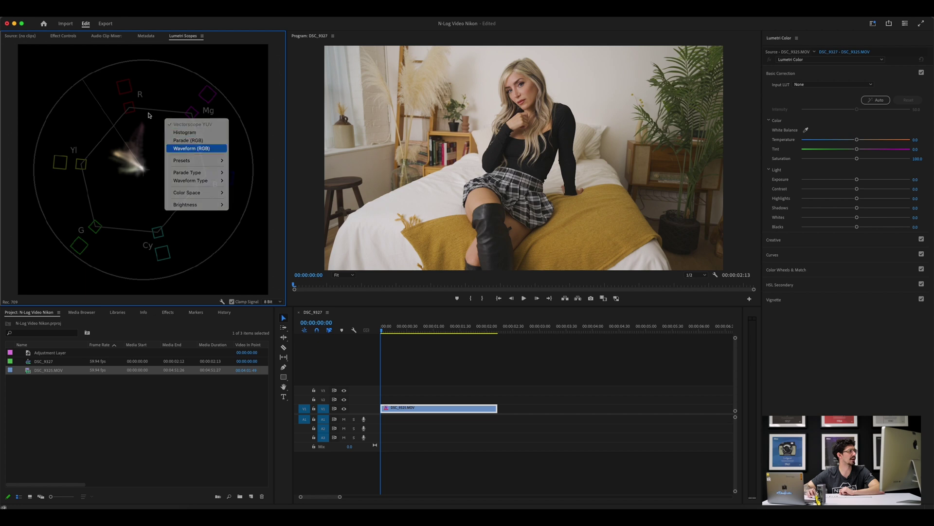
{"action": "right_click", "coordinate": [91, 137]}
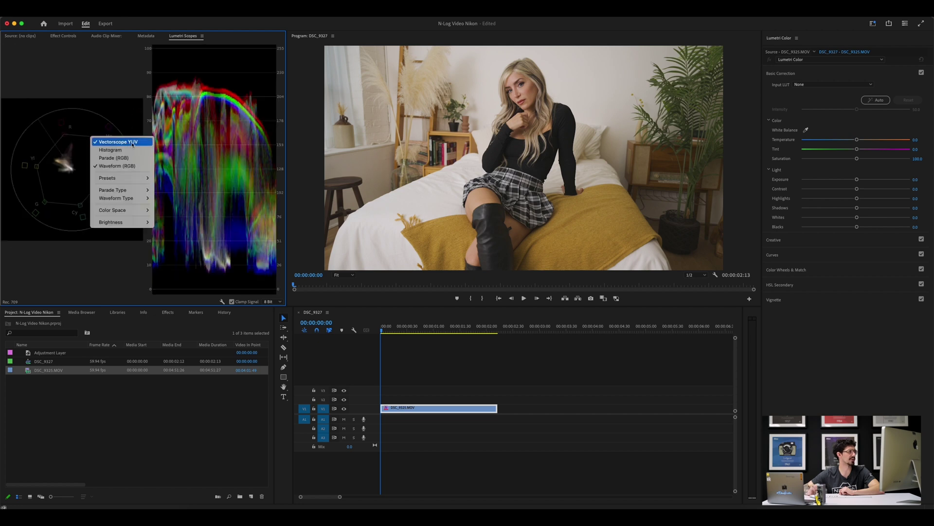
{"action": "left_click", "coordinate": [133, 143]}
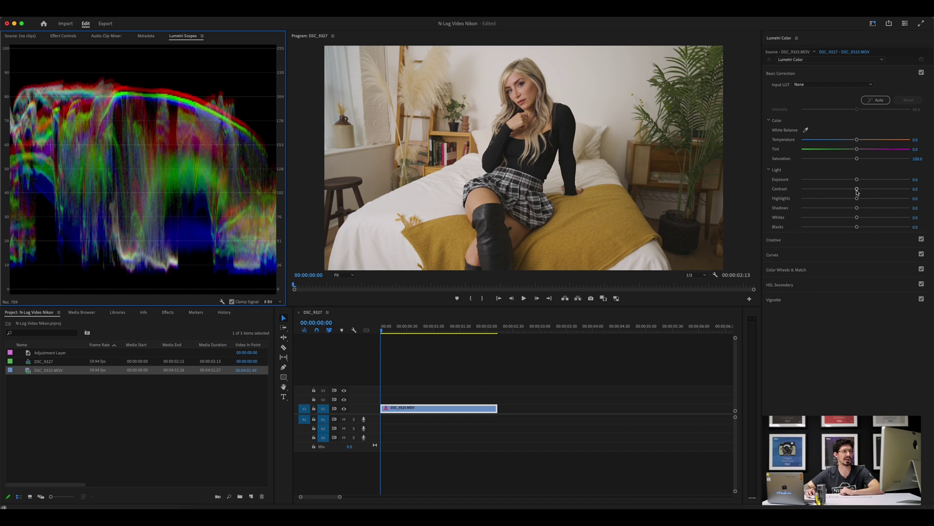
Increase the clip's contrast and compare it with basic correction off and on.
{"action": "left_click_drag", "start_coordinate": [857, 190], "coordinate": [888, 193]}
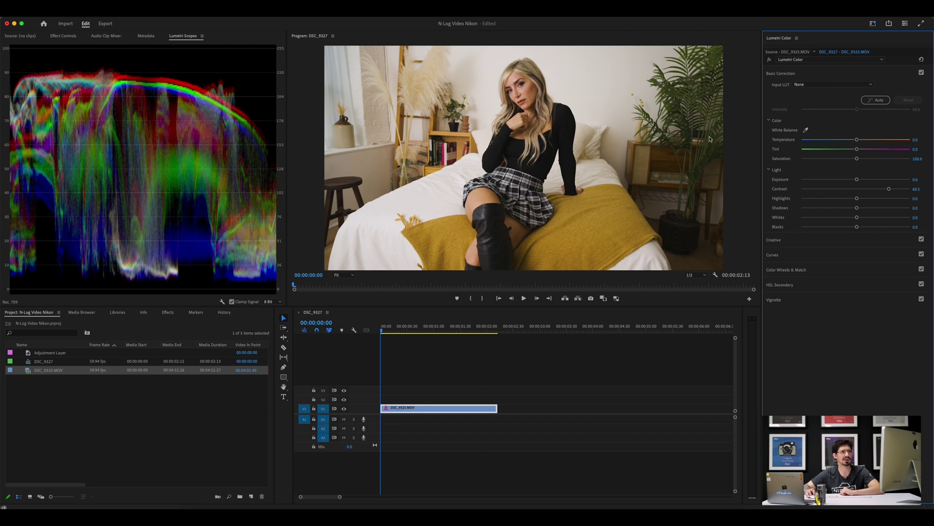
{"action": "left_click", "coordinate": [921, 73]}
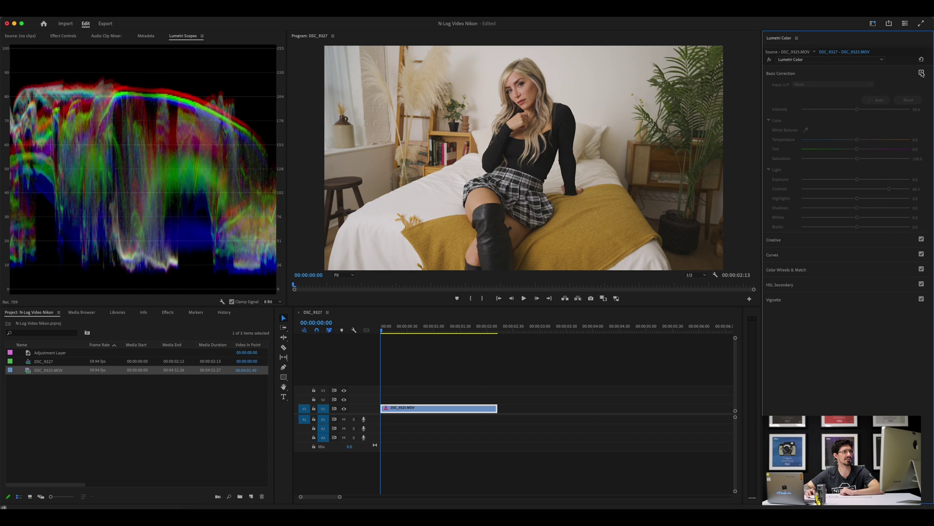
{"action": "left_click", "coordinate": [921, 73]}
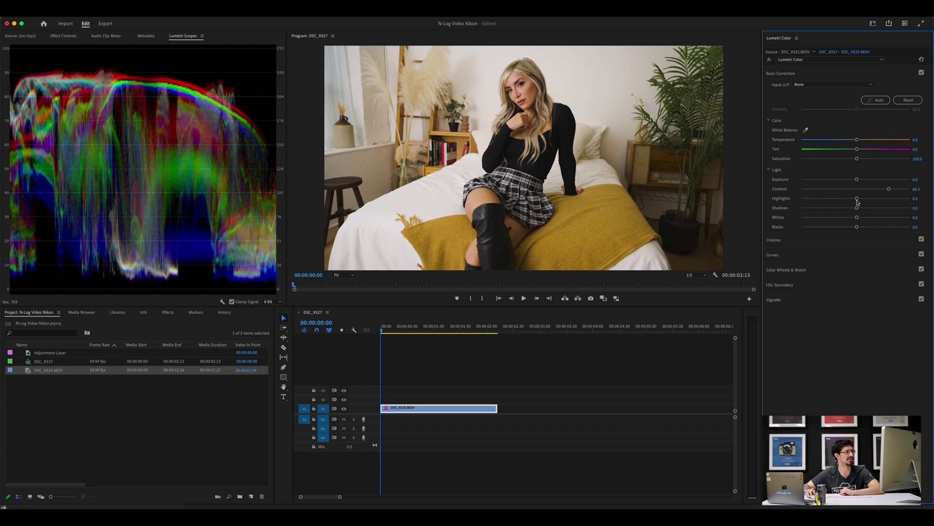
Rebalance to highlights -7.0, shadows -13.7, whites 9.0, blacks -7.7, then compare before and after.
{"action": "mouse_move", "coordinate": [856, 198]}
{"action": "left_mouse_down"}
{"action": "mouse_move", "coordinate": [861, 218]}
{"action": "mouse_move", "coordinate": [860, 208]}
{"action": "mouse_move", "coordinate": [846, 209]}
{"action": "mouse_move", "coordinate": [856, 211]}
{"action": "mouse_move", "coordinate": [846, 210]}
{"action": "mouse_move", "coordinate": [854, 228]}
{"action": "left_mouse_up"}
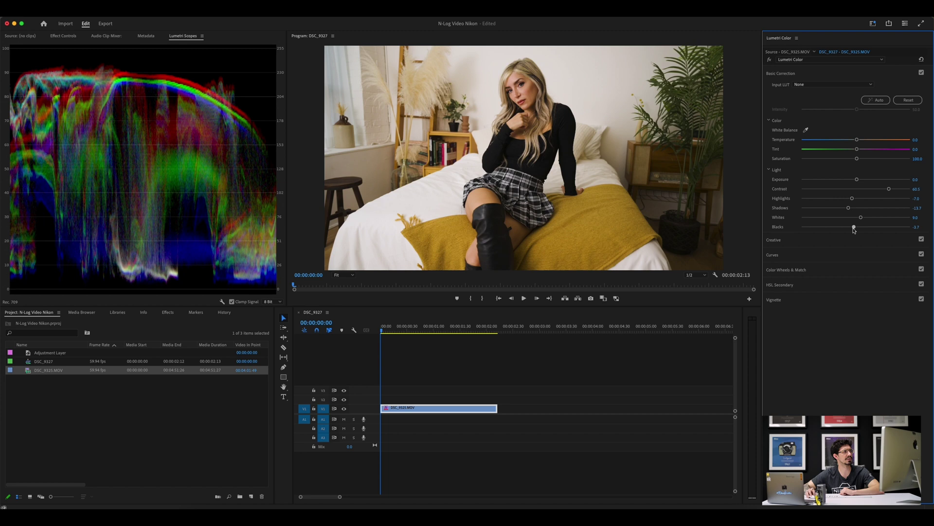
{"action": "left_click_drag", "start_coordinate": [854, 229], "coordinate": [850, 229]}
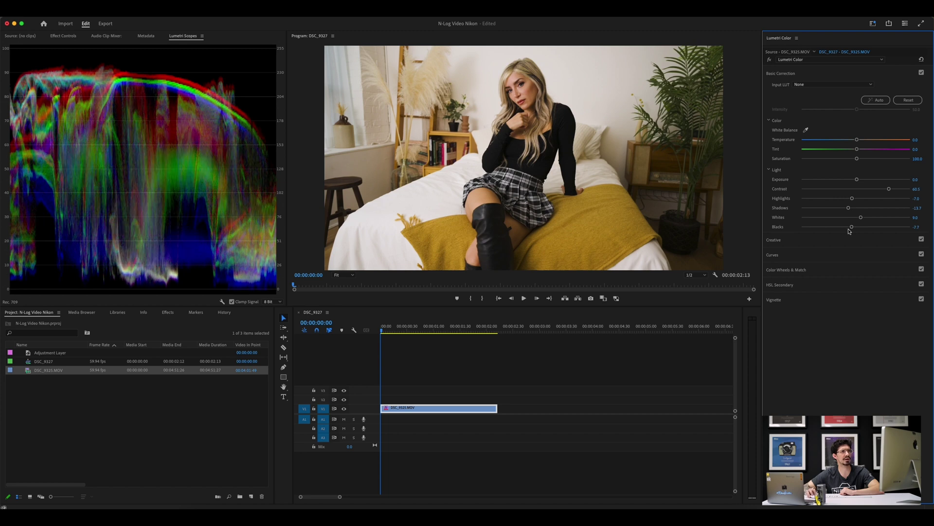
{"action": "left_click", "coordinate": [922, 76]}
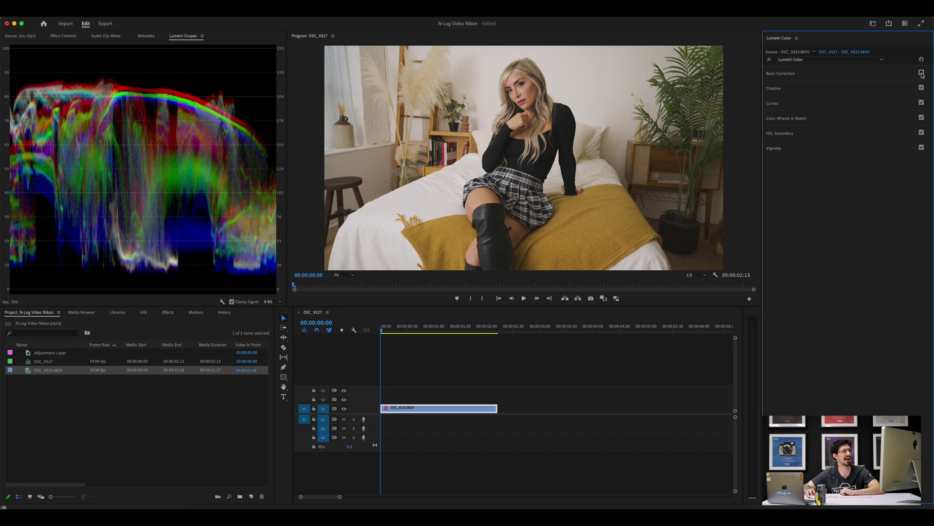
{"action": "left_click", "coordinate": [921, 74]}
{"action": "left_click", "coordinate": [921, 73]}
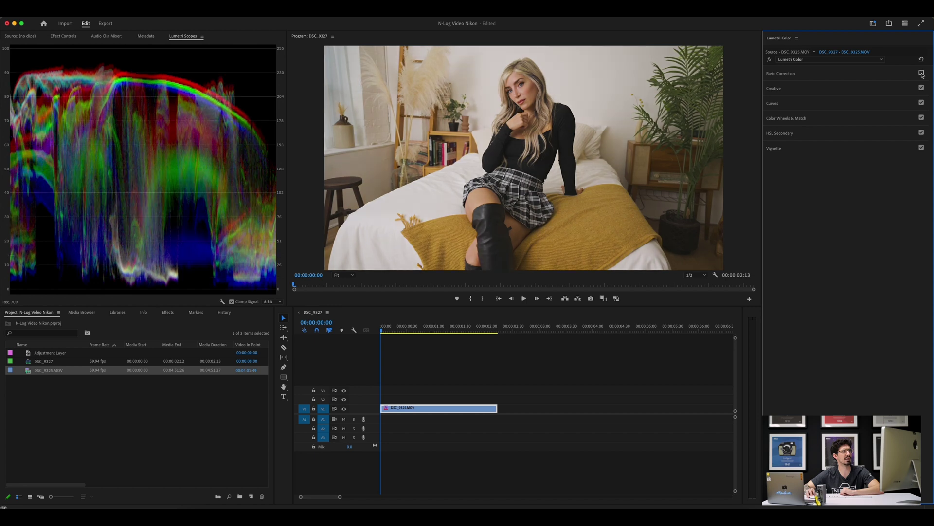
{"action": "left_click", "coordinate": [922, 74]}
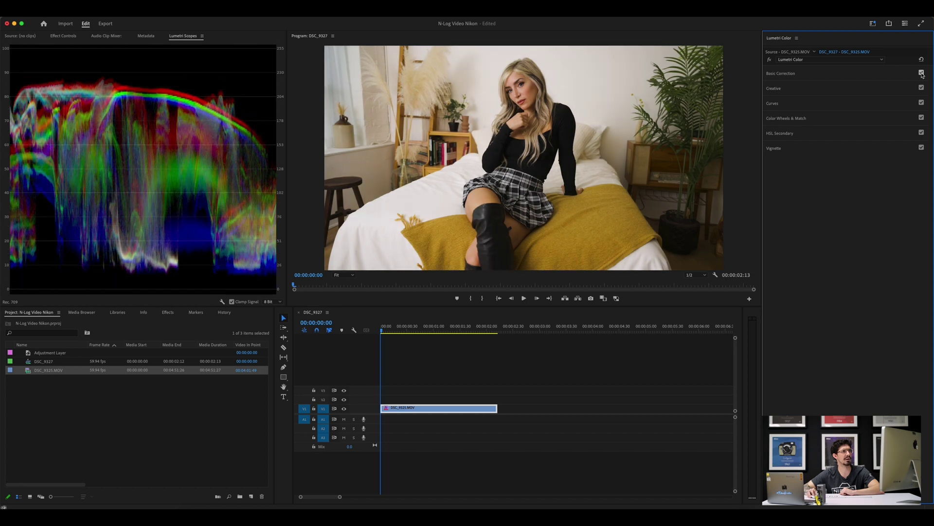
Expand Basic Correction again to show the raised contrast and rebalanced light values.
{"action": "left_click", "coordinate": [815, 73]}
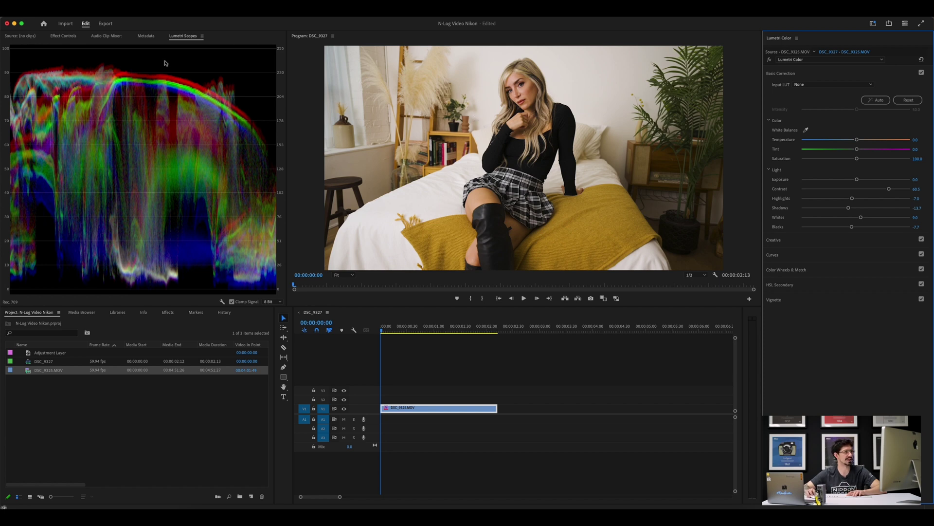
Show only the YUV vectorscope, removing the RGB waveform and briefly trying the RGB parade.
{"action": "right_click", "coordinate": [153, 117]}
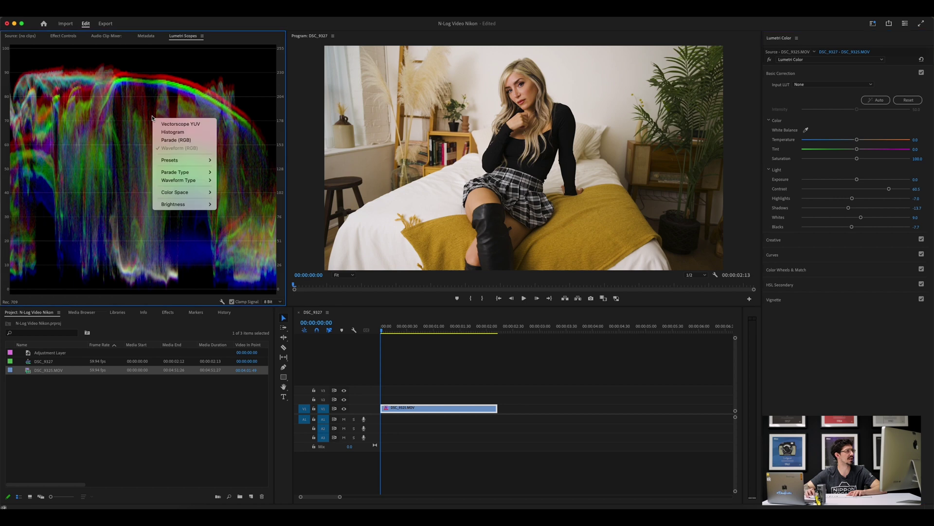
{"action": "left_click", "coordinate": [189, 125]}
{"action": "right_click", "coordinate": [88, 158]}
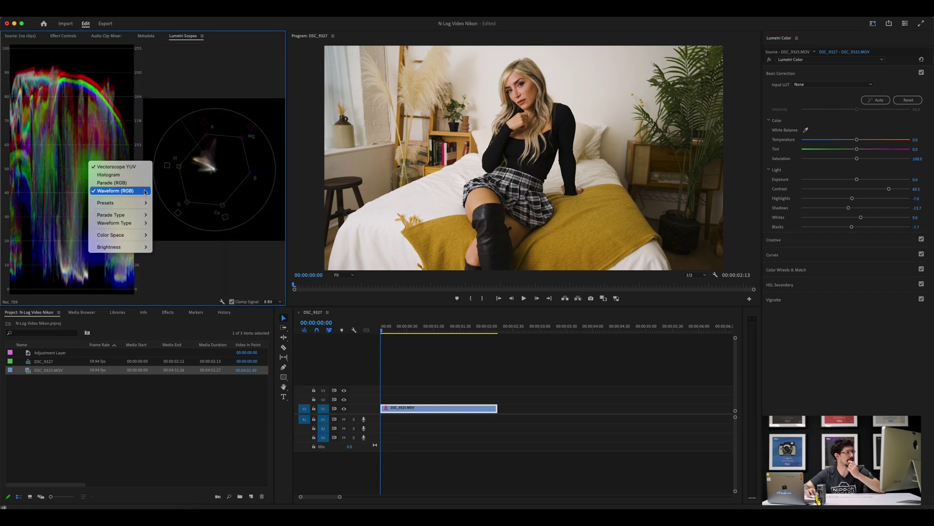
{"action": "left_click", "coordinate": [141, 191]}
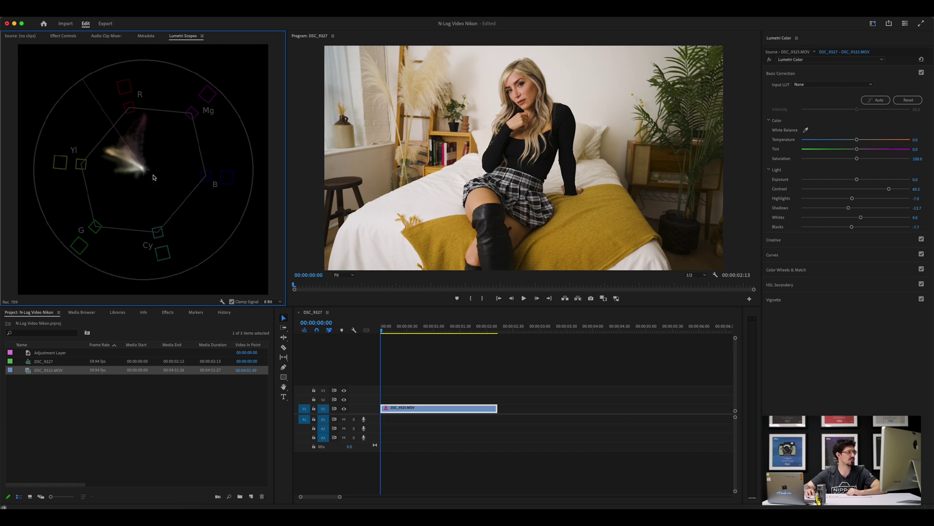
{"action": "right_click", "coordinate": [178, 176]}
{"action": "left_click", "coordinate": [213, 197]}
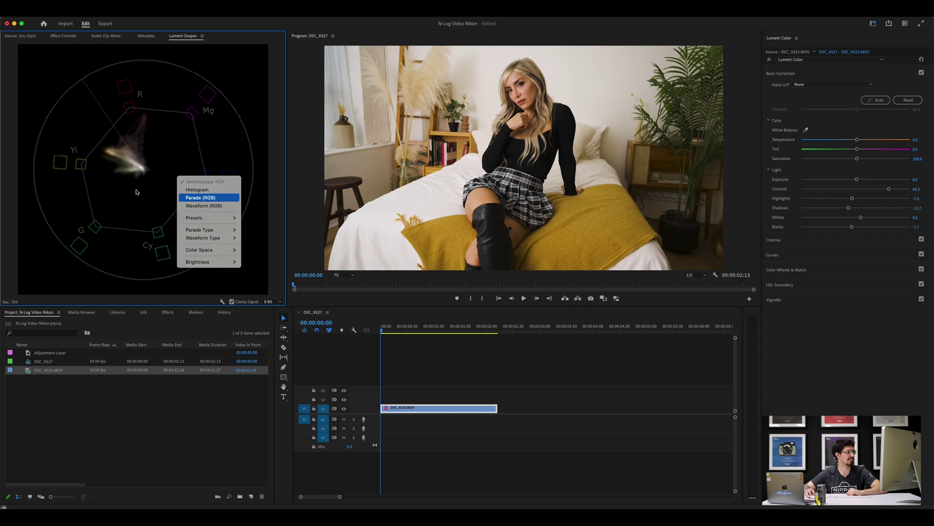
{"action": "right_click", "coordinate": [195, 168]}
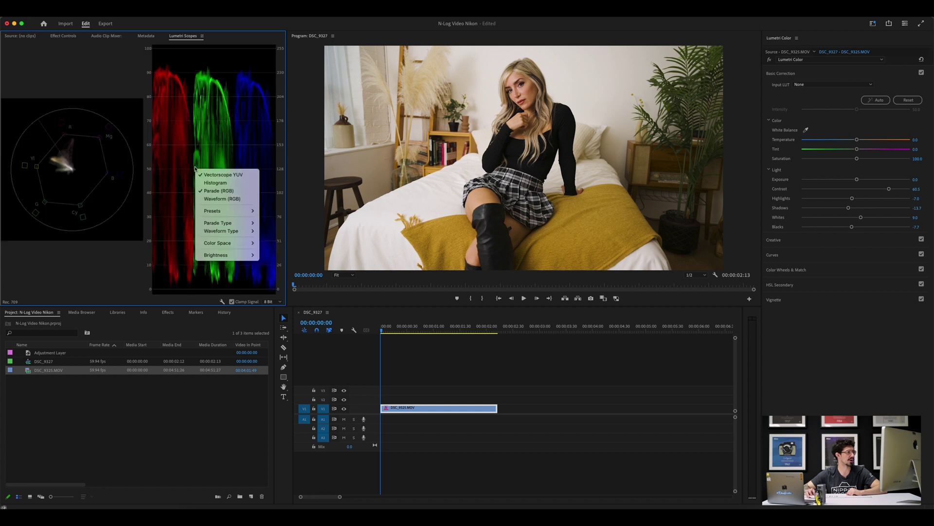
{"action": "left_click", "coordinate": [240, 191]}
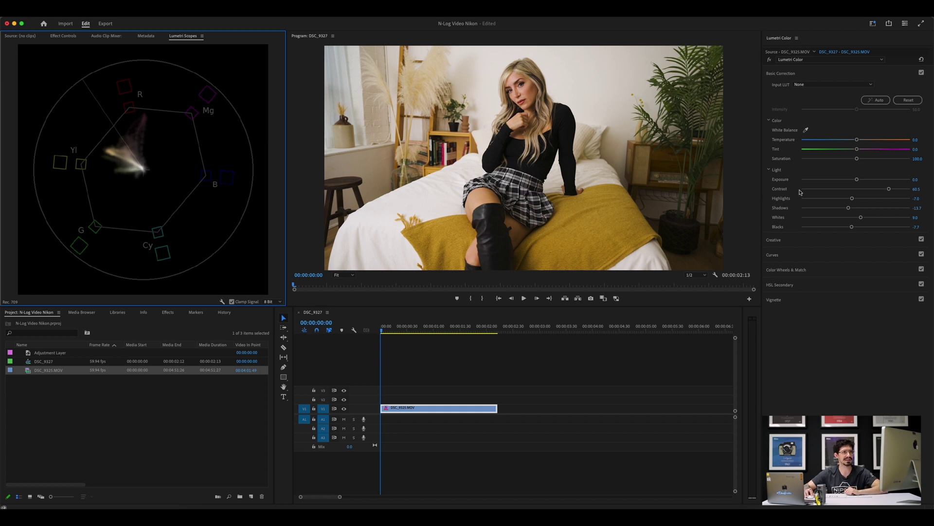
Set Temperature to -4.3 and Tint to 2.5, comparing with basic correction off and on.
{"action": "left_click_drag", "start_coordinate": [856, 140], "coordinate": [854, 142]}
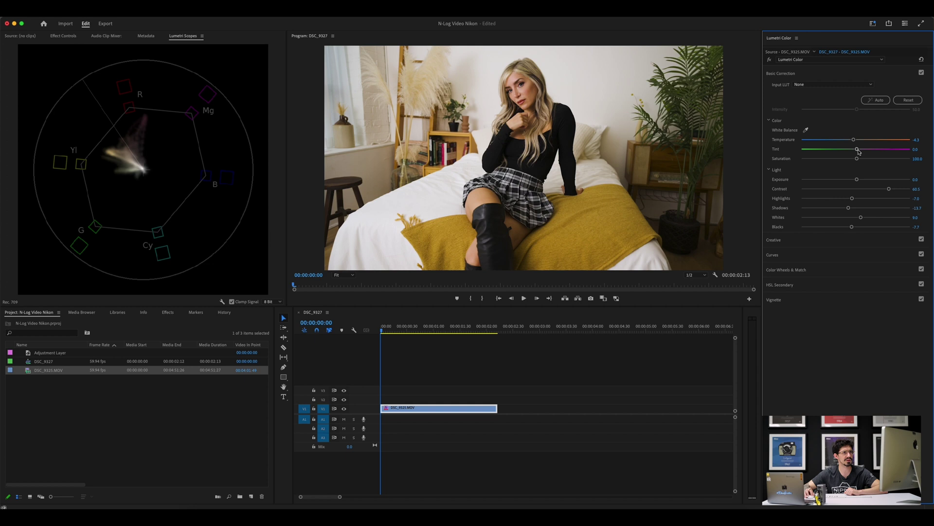
{"action": "left_click_drag", "start_coordinate": [857, 150], "coordinate": [857, 151]}
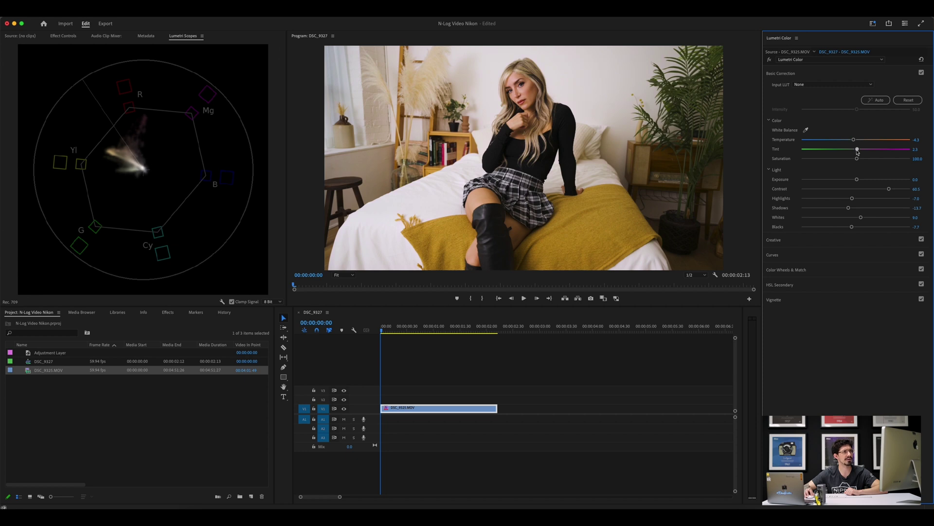
{"action": "left_click", "coordinate": [921, 73]}
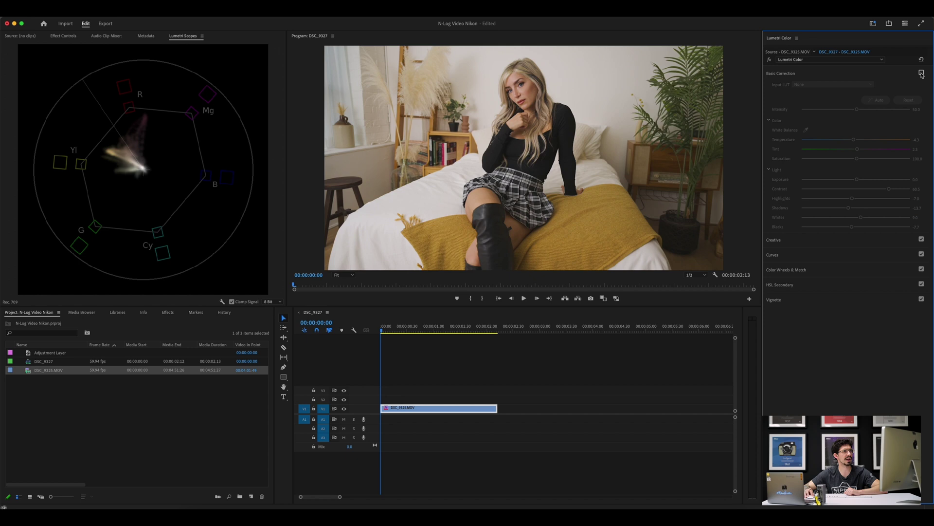
{"action": "left_click", "coordinate": [921, 73]}
{"action": "left_click", "coordinate": [921, 73]}
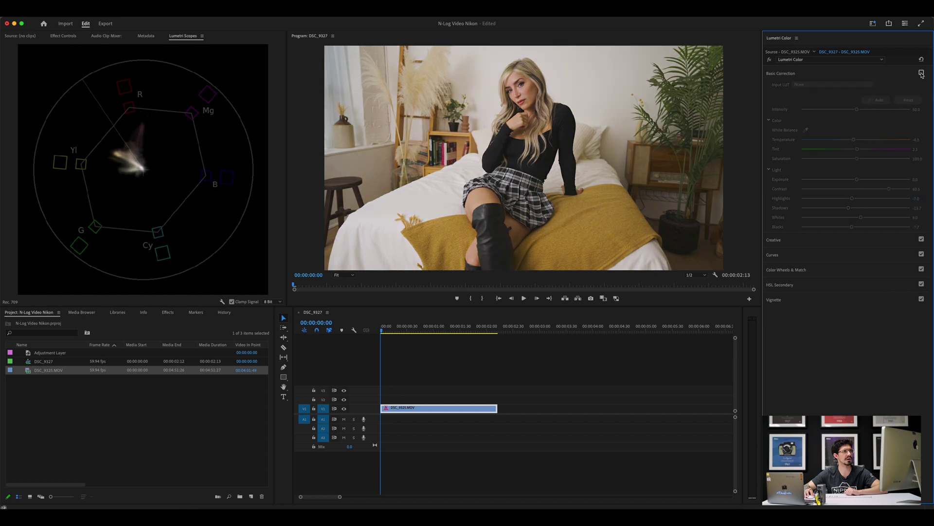
{"action": "left_click", "coordinate": [921, 73]}
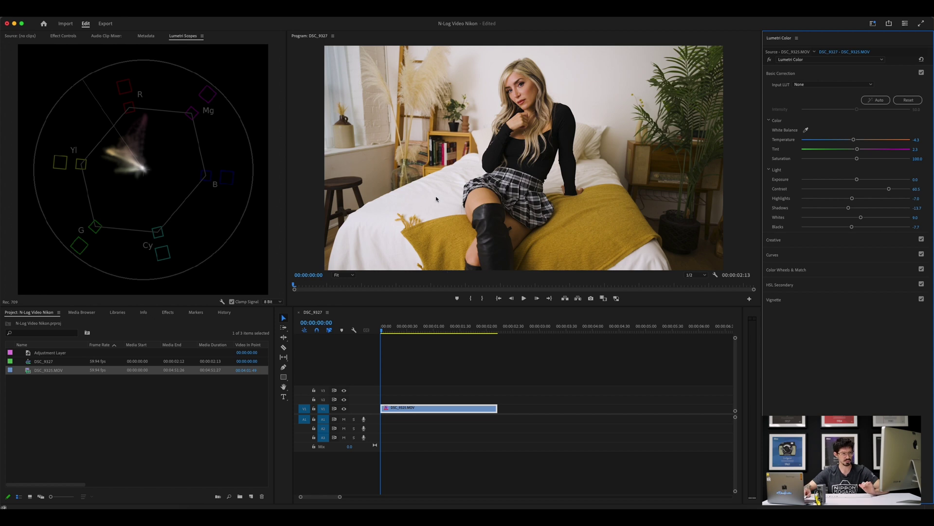
Place the Adjustment Layer on the track above DSC_9325.MOV and trim it to the clip's length.
{"action": "left_click", "coordinate": [817, 241]}
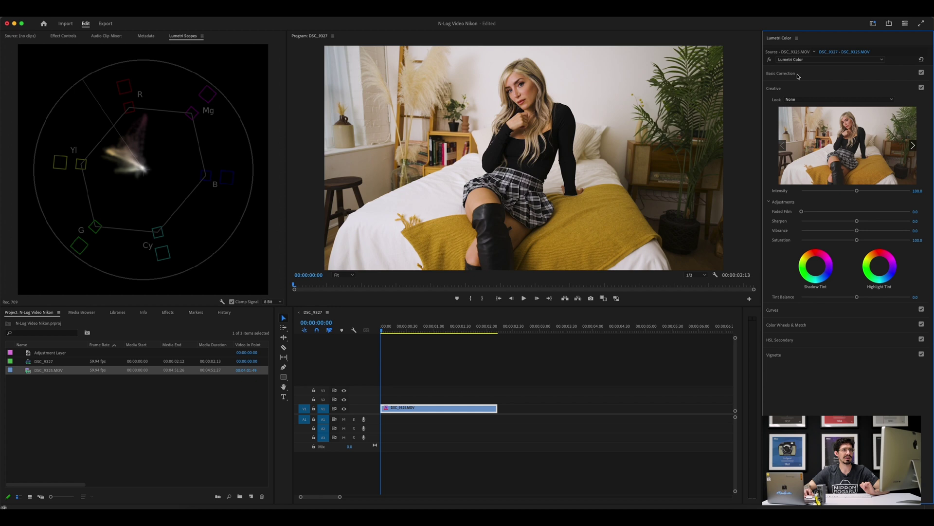
{"action": "left_click", "coordinate": [792, 89]}
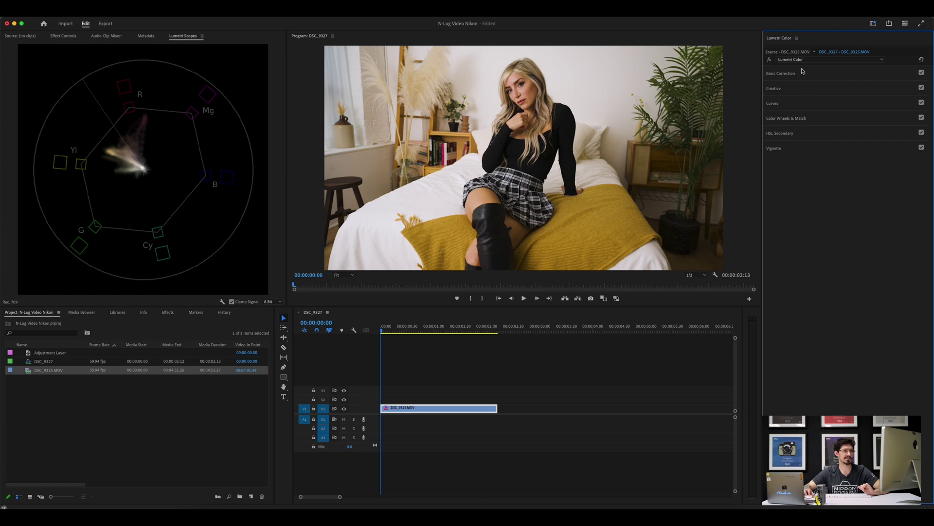
{"action": "left_click", "coordinate": [803, 73]}
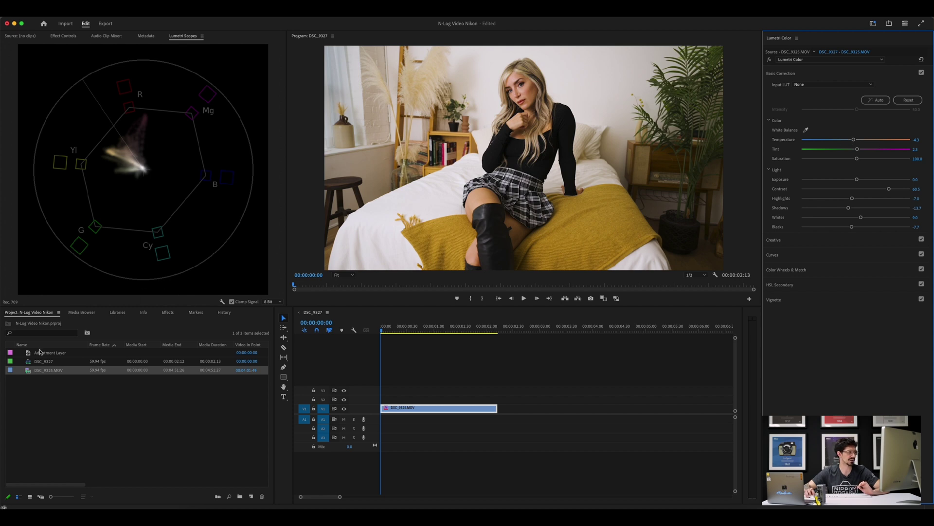
{"action": "left_click_drag", "start_coordinate": [41, 353], "coordinate": [355, 400]}
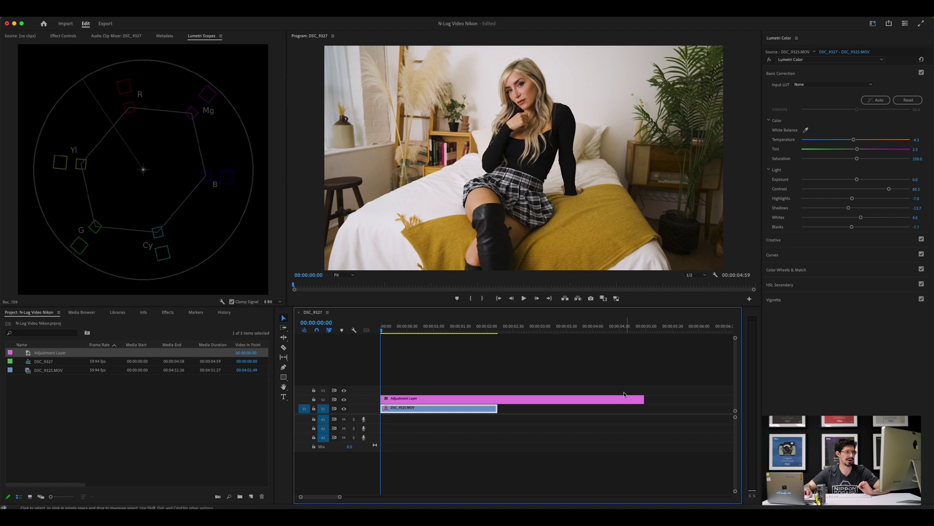
{"action": "left_click_drag", "start_coordinate": [643, 398], "coordinate": [496, 399]}
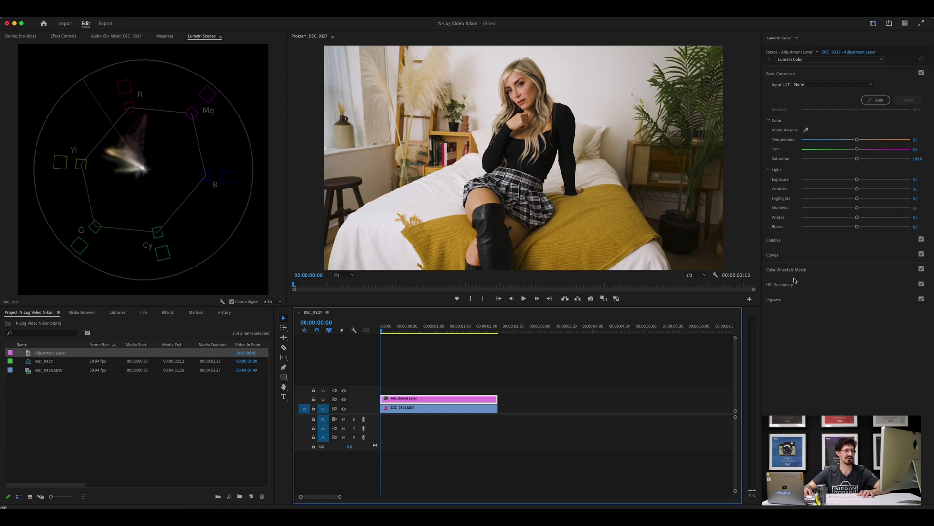
Preview Creative looks from Fuji ETERNA 250D Fuji 3510 through Kodak 5218 Kodak 2395.
{"action": "left_click", "coordinate": [787, 240]}
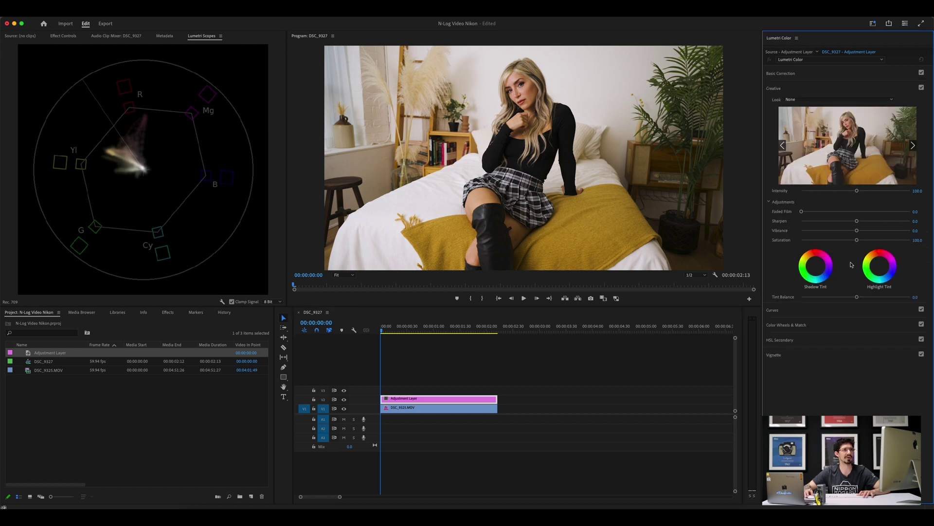
{"action": "left_click", "coordinate": [819, 99]}
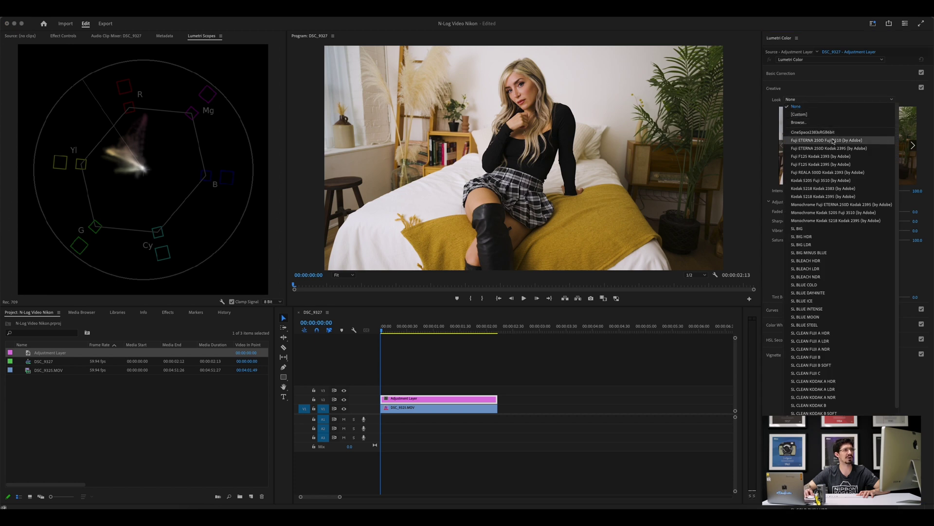
{"action": "left_click", "coordinate": [827, 141]}
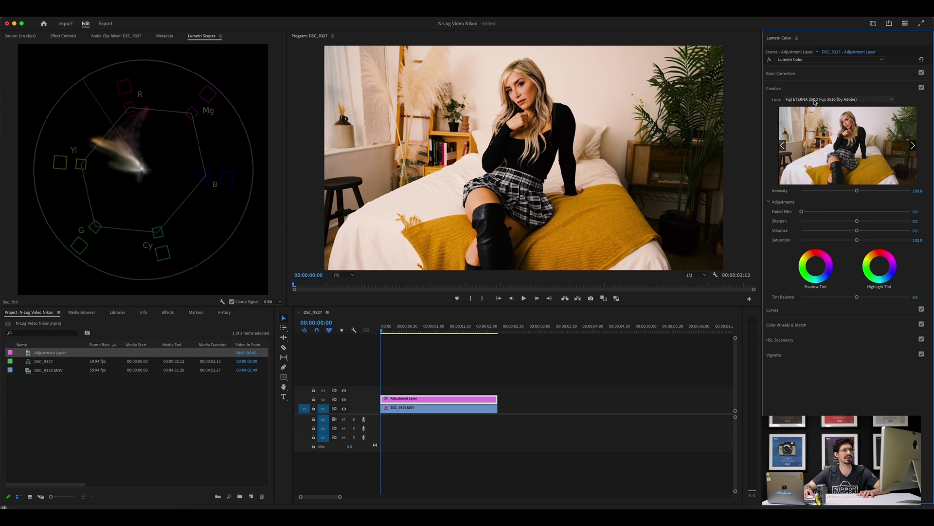
{"action": "left_click", "coordinate": [816, 100]}
{"action": "left_click", "coordinate": [829, 114]}
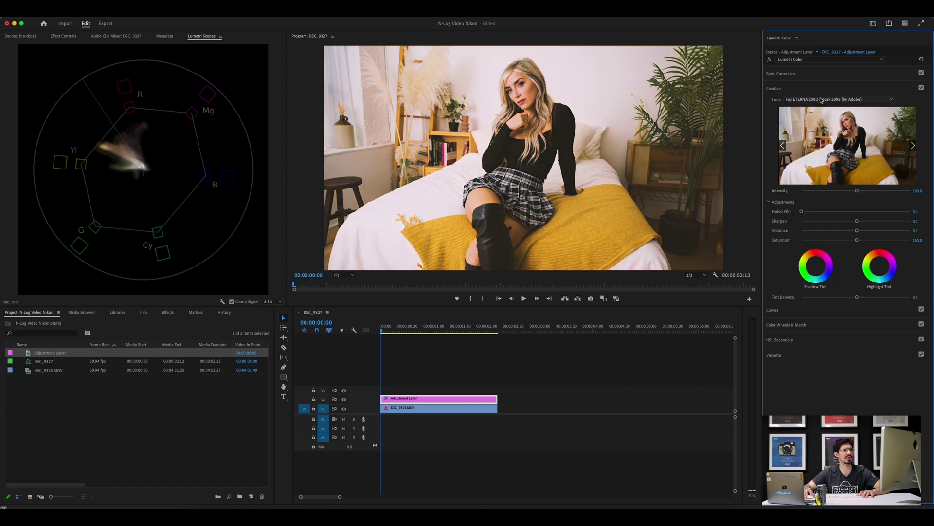
{"action": "left_click", "coordinate": [827, 99]}
{"action": "left_click", "coordinate": [829, 117]}
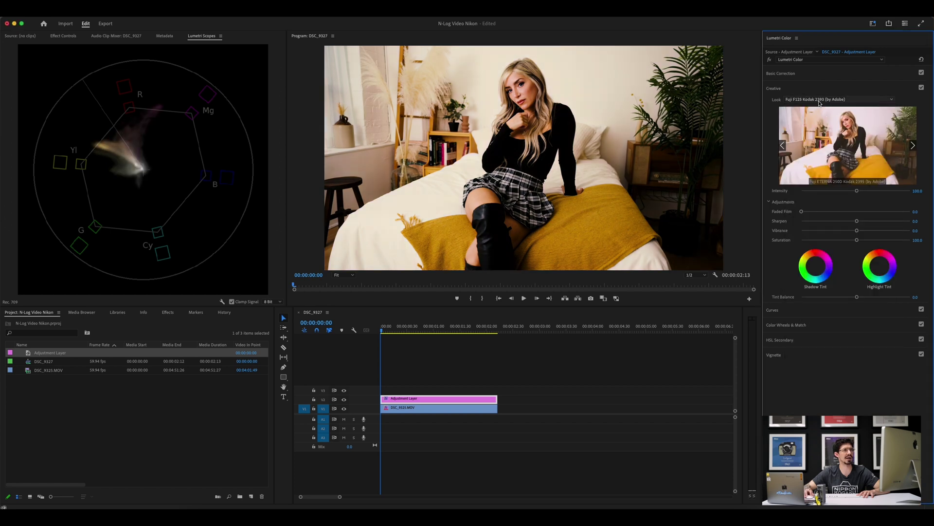
{"action": "left_click", "coordinate": [827, 100]}
{"action": "left_click", "coordinate": [827, 114]}
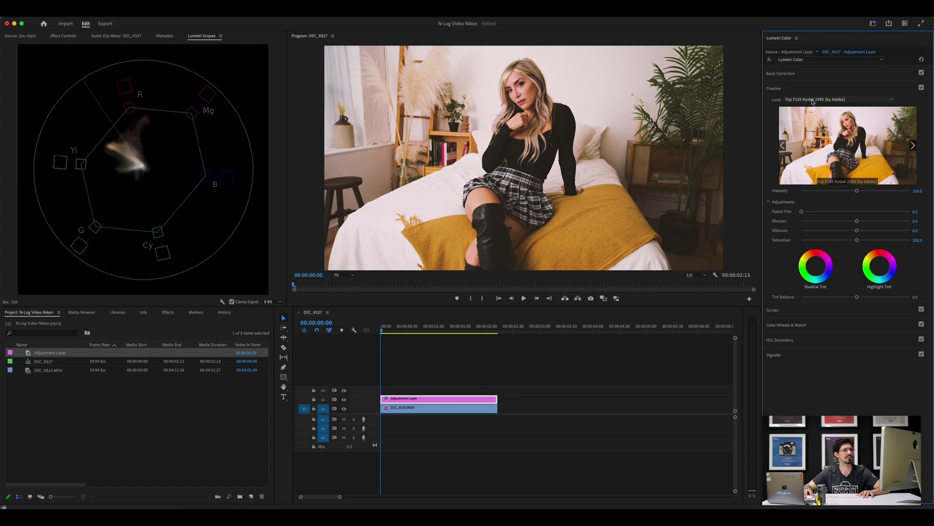
{"action": "left_click", "coordinate": [812, 102]}
{"action": "left_click", "coordinate": [823, 114]}
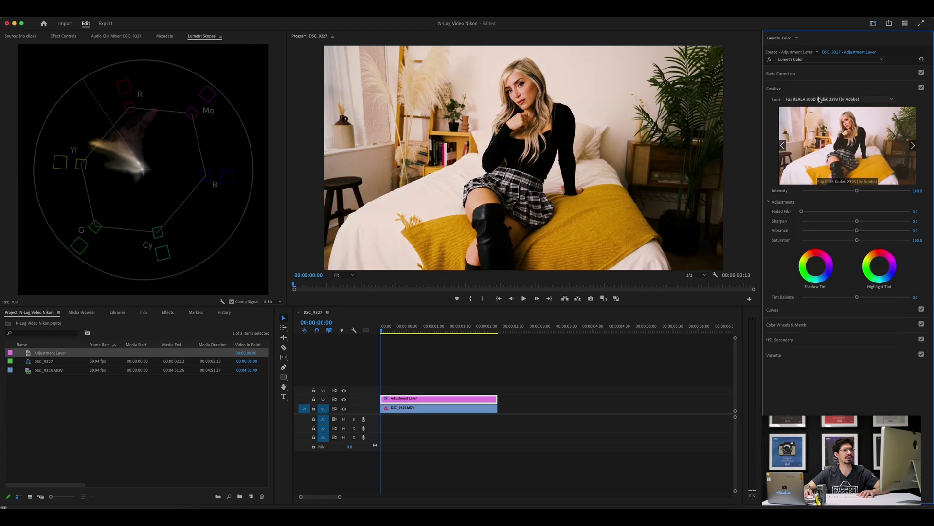
{"action": "left_click", "coordinate": [821, 101]}
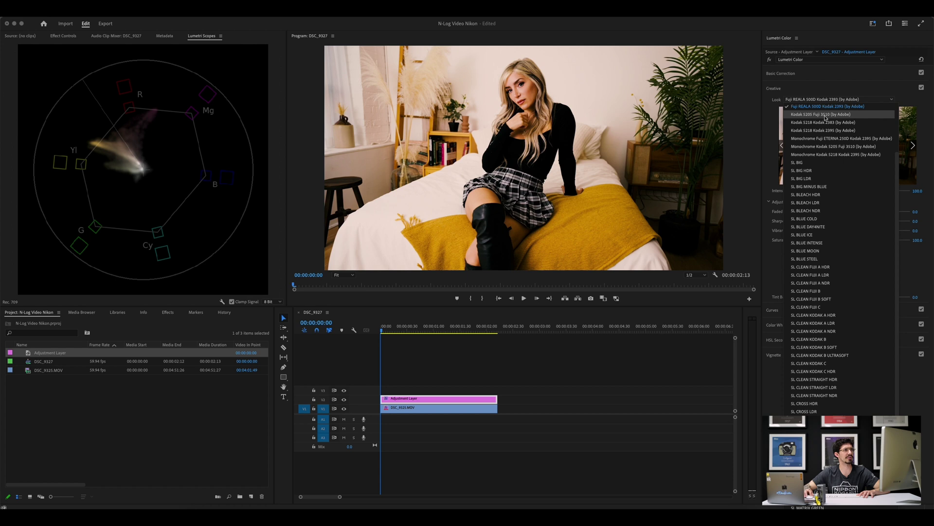
{"action": "left_click", "coordinate": [821, 116]}
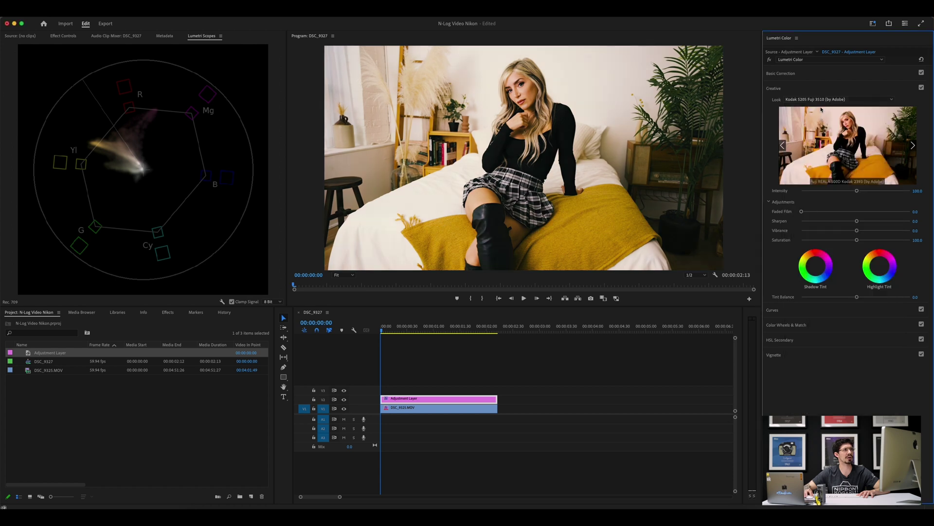
{"action": "left_click", "coordinate": [821, 100]}
{"action": "left_click", "coordinate": [823, 114]}
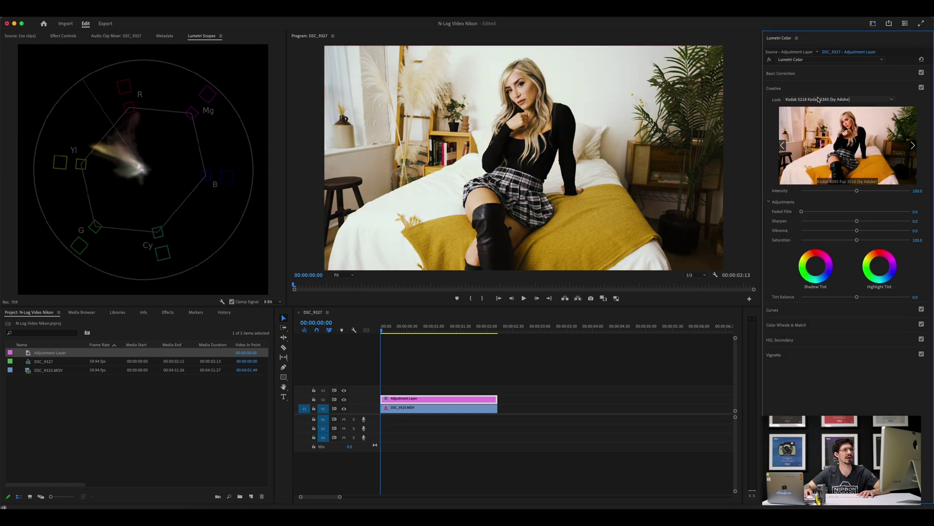
{"action": "left_click", "coordinate": [821, 100]}
{"action": "left_click", "coordinate": [822, 123]}
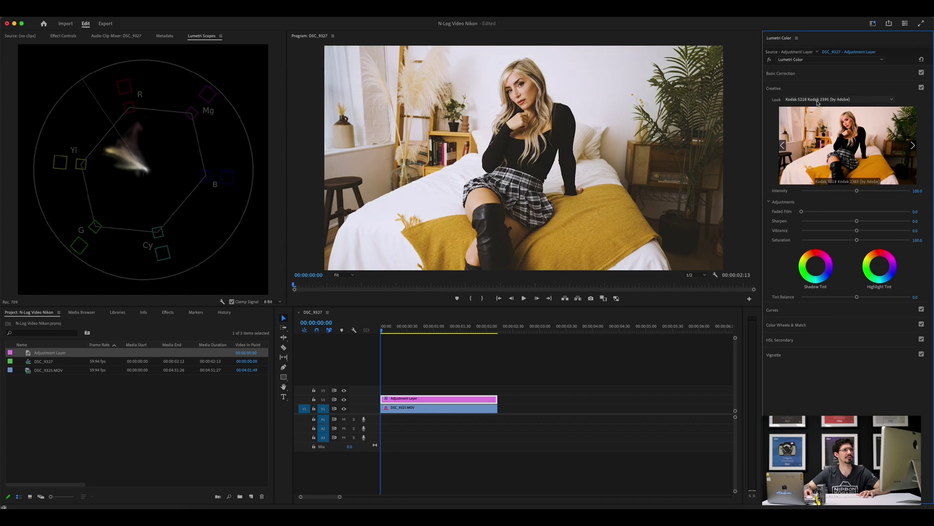
Revisit the Fuji looks and settle on Fuji REALA 500D Kodak 2393.
{"action": "left_click", "coordinate": [822, 100]}
{"action": "scroll", "coordinate": [830, 180], "scroll_direction": "up", "scroll_amount": 5}
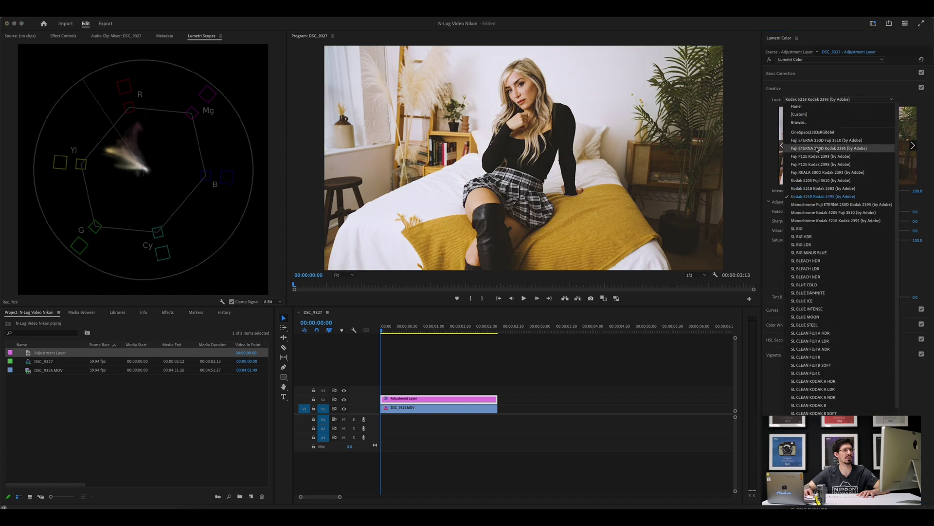
{"action": "left_click", "coordinate": [816, 141]}
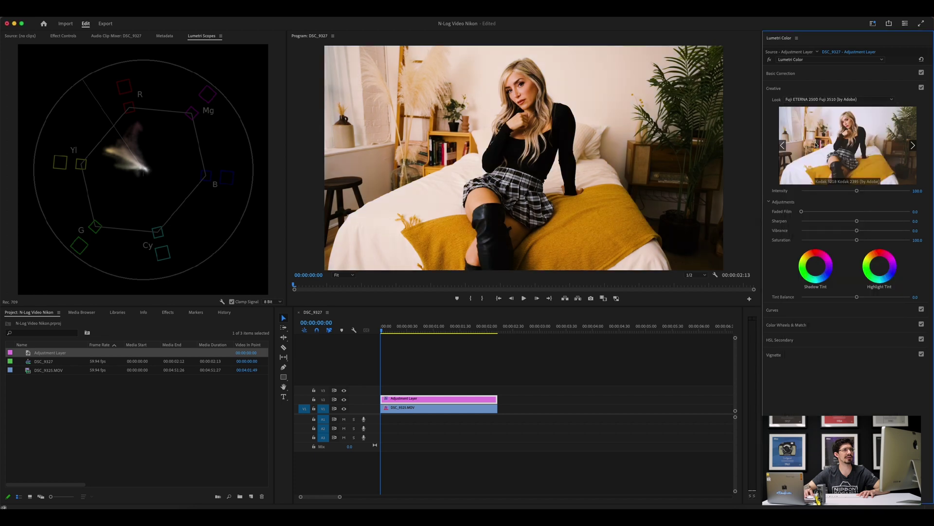
{"action": "left_click", "coordinate": [810, 100]}
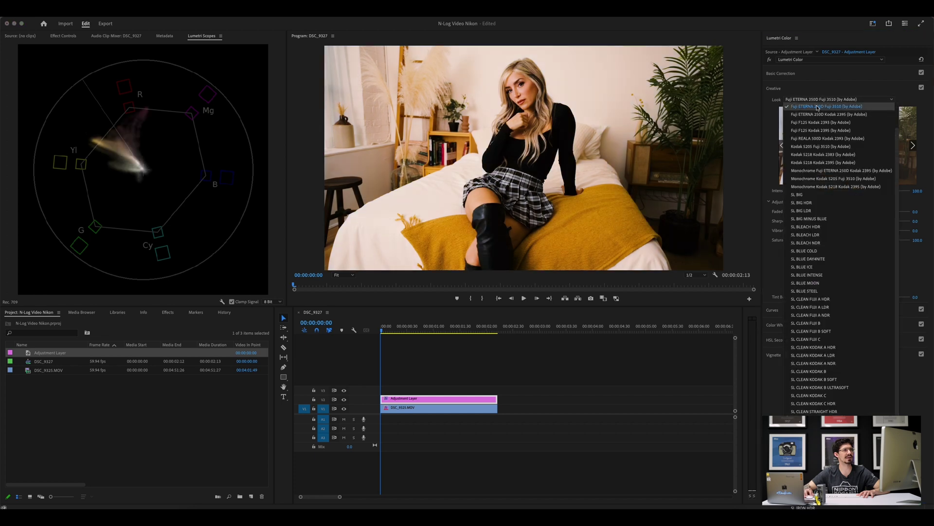
{"action": "left_click", "coordinate": [817, 116]}
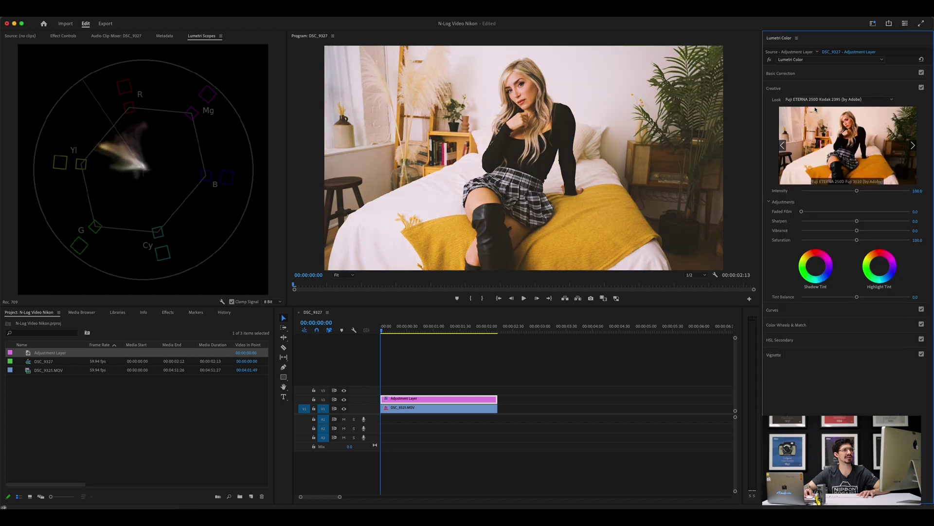
{"action": "left_click", "coordinate": [819, 100]}
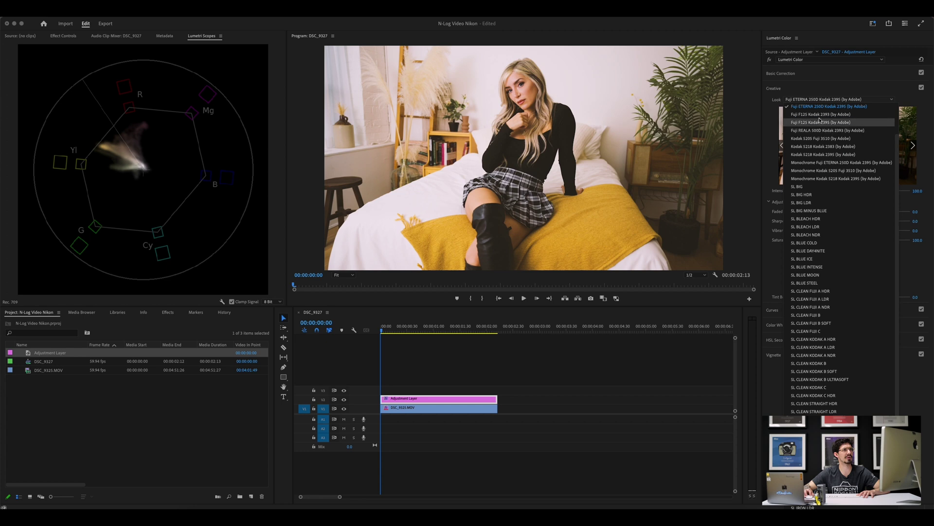
{"action": "left_click", "coordinate": [819, 114]}
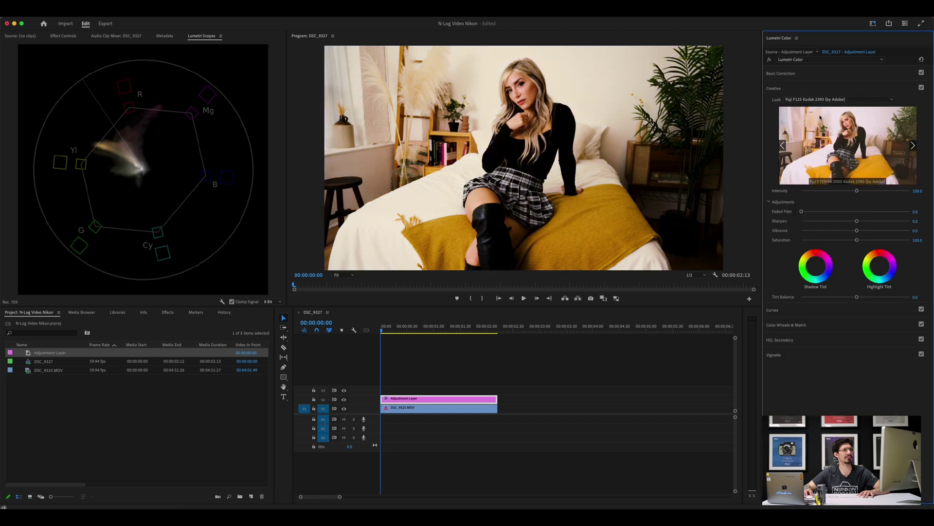
{"action": "left_click", "coordinate": [819, 100]}
{"action": "left_click", "coordinate": [832, 125]}
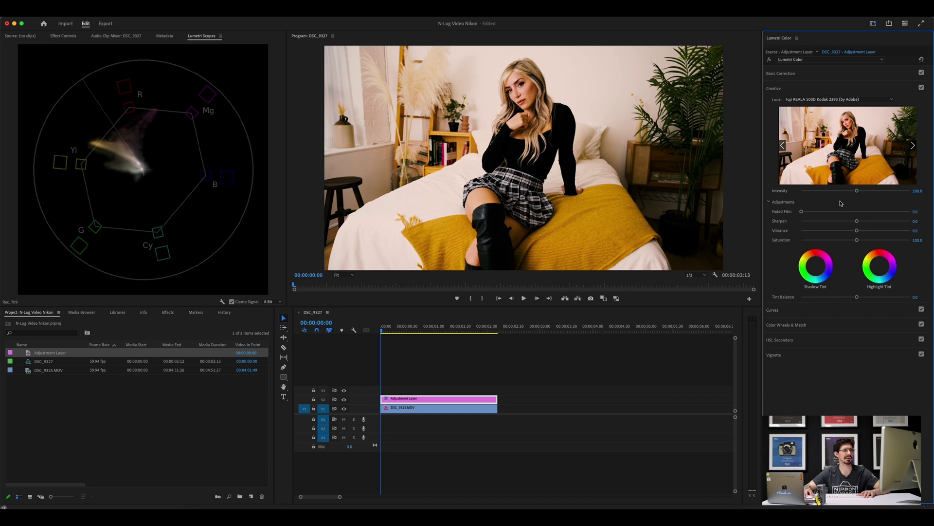
Lower the film look's intensity to about half for comparison, then reset it to 100.
{"action": "mouse_move", "coordinate": [859, 192]}
{"action": "left_mouse_down"}
{"action": "mouse_move", "coordinate": [806, 194]}
{"action": "mouse_move", "coordinate": [850, 195]}
{"action": "left_mouse_up"}
{"action": "left_click_drag", "start_coordinate": [850, 192], "coordinate": [853, 193]}
{"action": "double_click", "coordinate": [852, 192]}
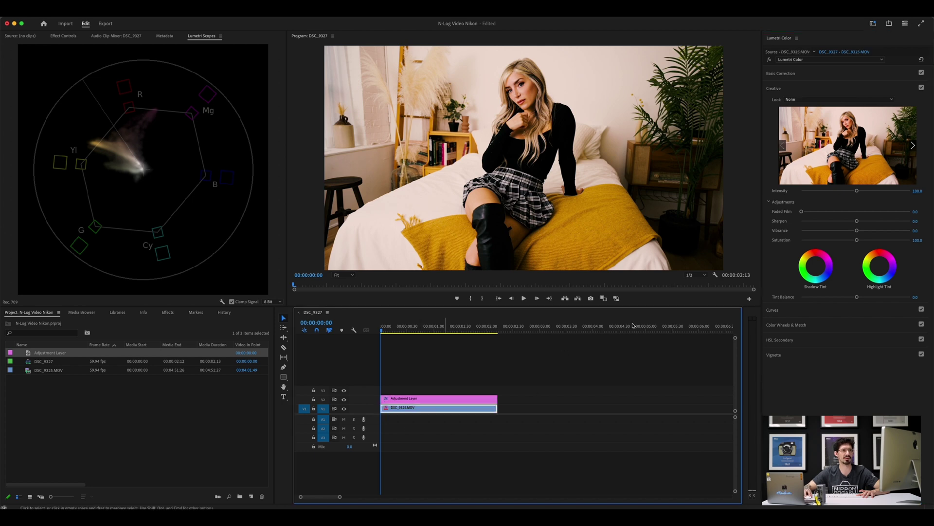
Select the DSC_9325.MOV clip and set Lumetri Scopes to show only Waveform (RGB).
{"action": "left_click", "coordinate": [421, 413]}
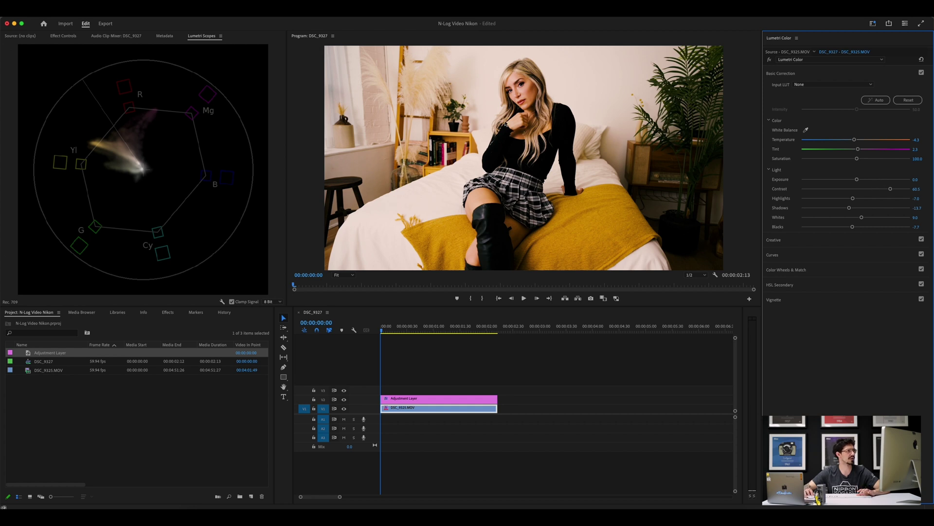
{"action": "right_click", "coordinate": [130, 108]}
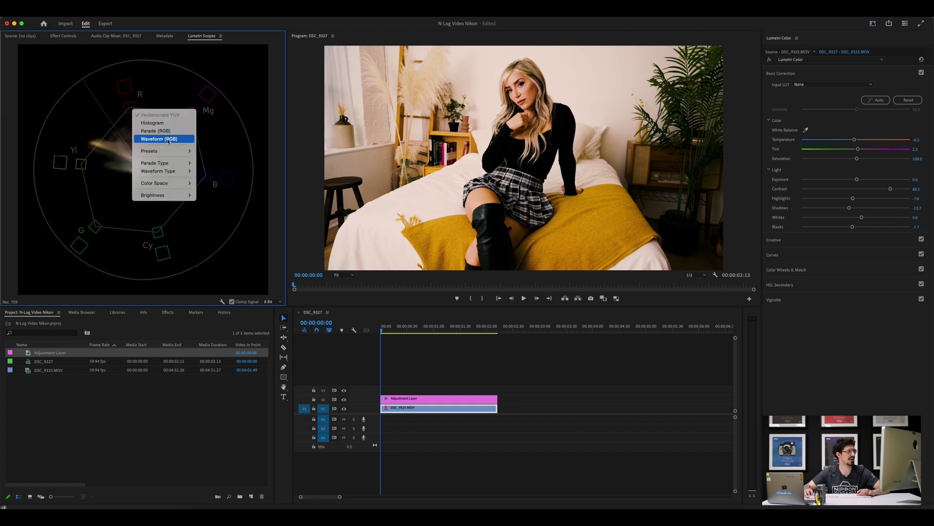
{"action": "left_click", "coordinate": [168, 140]}
{"action": "right_click", "coordinate": [183, 128]}
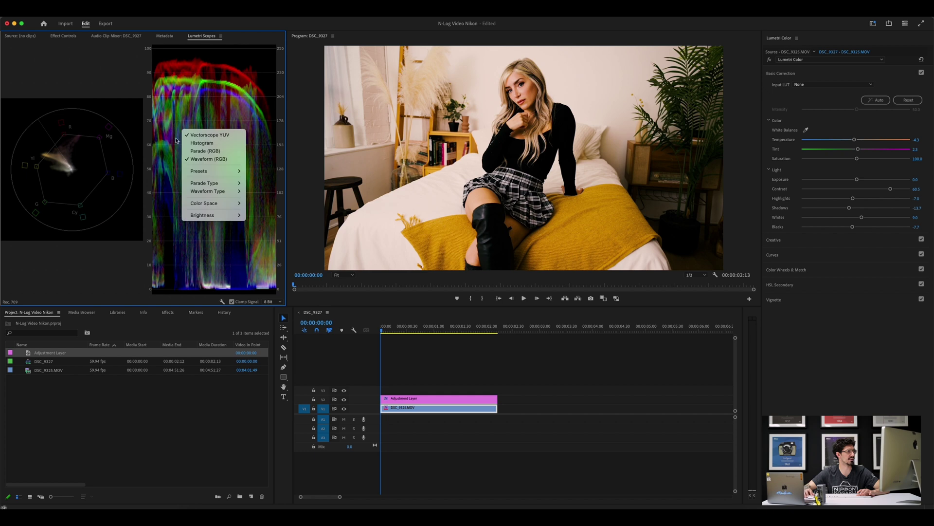
{"action": "left_click", "coordinate": [201, 136]}
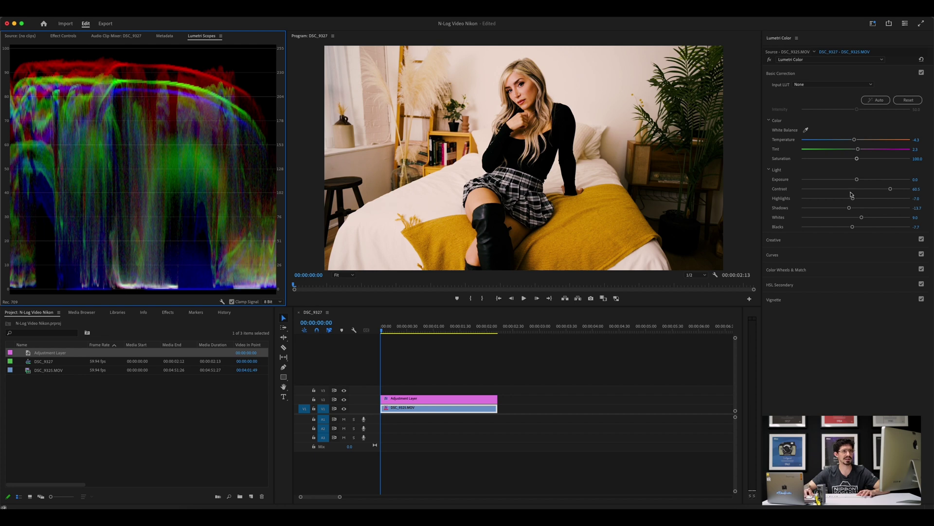
Set base clip Highlights to -30.4, lift Shadows and set Whites to 2.9.
{"action": "left_click_drag", "start_coordinate": [854, 200], "coordinate": [832, 201]}
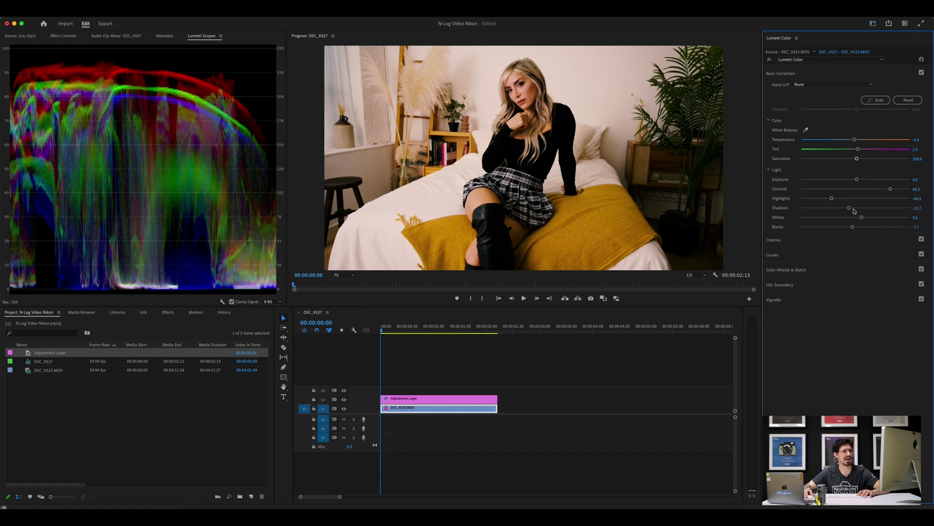
{"action": "left_click_drag", "start_coordinate": [850, 209], "coordinate": [884, 229]}
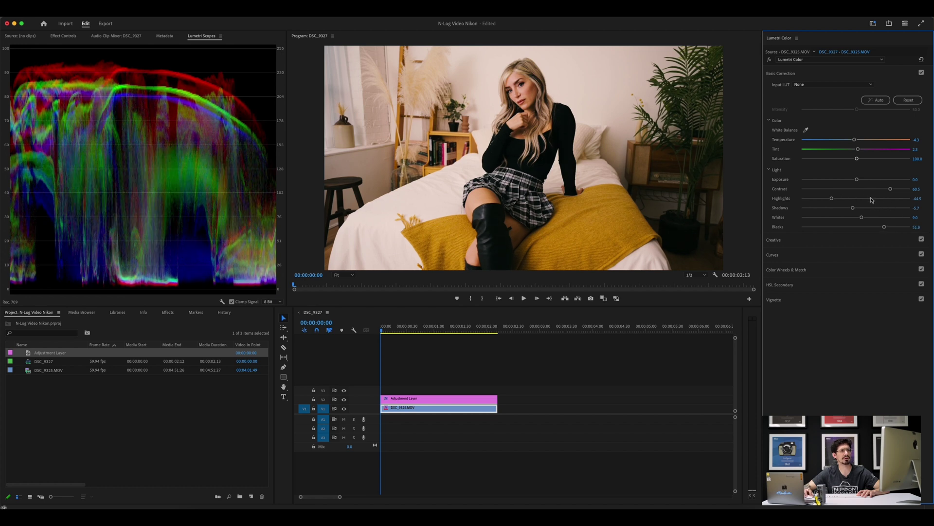
{"action": "left_click_drag", "start_coordinate": [862, 219], "coordinate": [858, 219]}
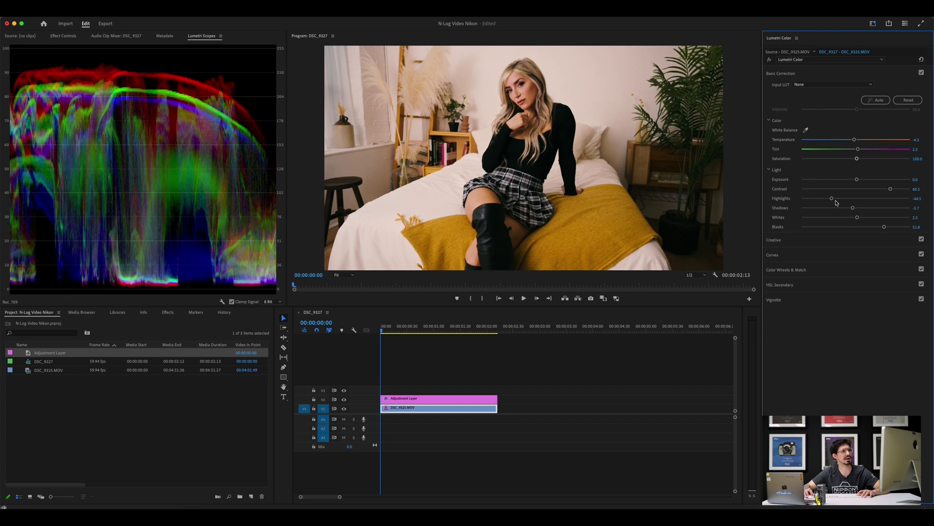
{"action": "left_click_drag", "start_coordinate": [832, 198], "coordinate": [840, 201]}
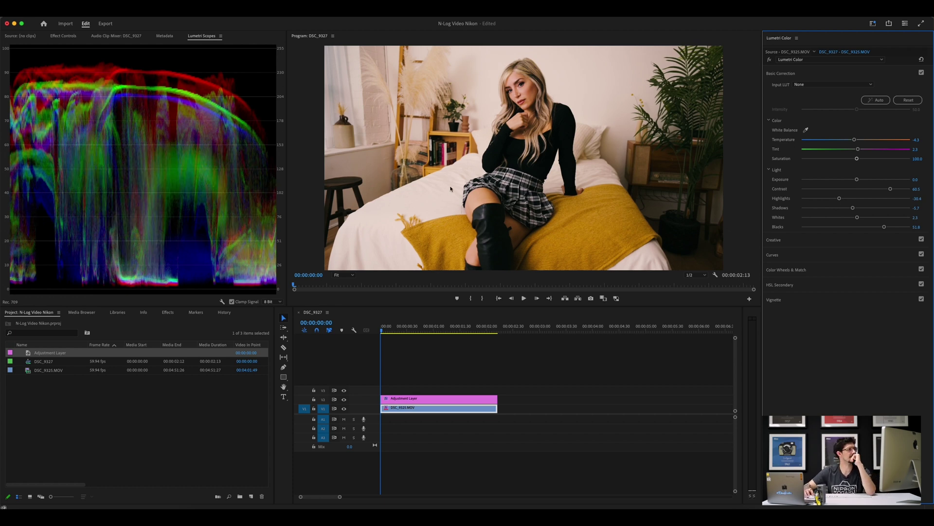
Play and scrub the clip, then open the Adjustment Layer's Creative (Fuji REALA) settings.
{"action": "left_click", "coordinate": [294, 287]}
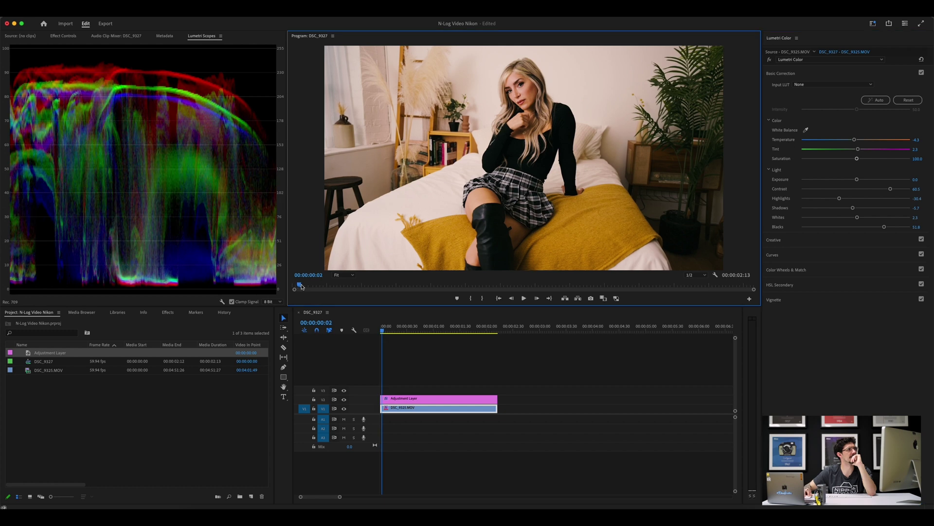
{"action": "key", "text": "space"}
{"action": "left_click_drag", "start_coordinate": [614, 293], "coordinate": [449, 287]}
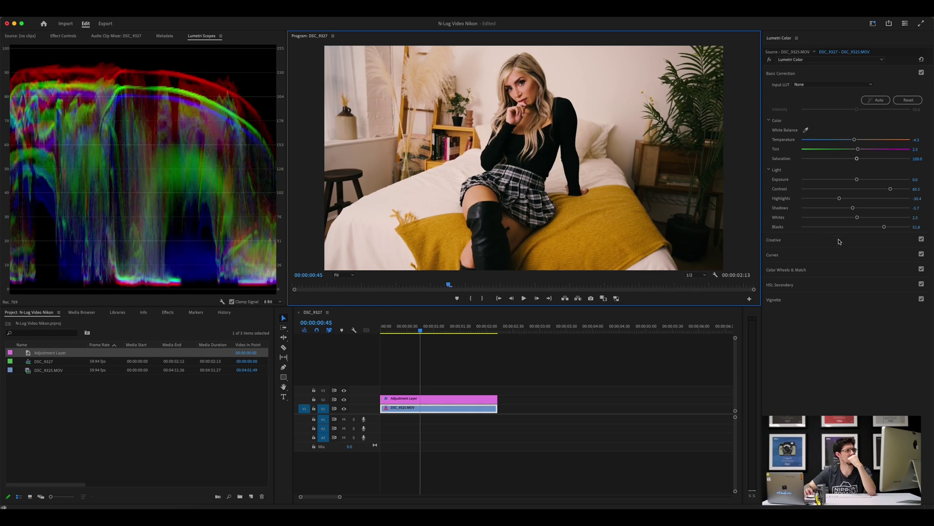
{"action": "left_click", "coordinate": [438, 400]}
{"action": "left_click", "coordinate": [800, 242]}
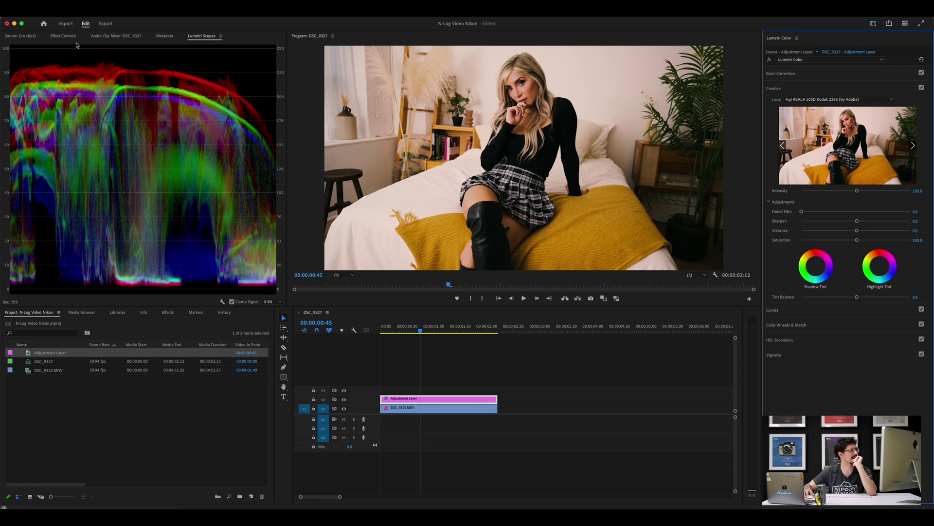
Replace the RGB waveform with the Vectorscope YUV as the only scope.
{"action": "right_click", "coordinate": [153, 128]}
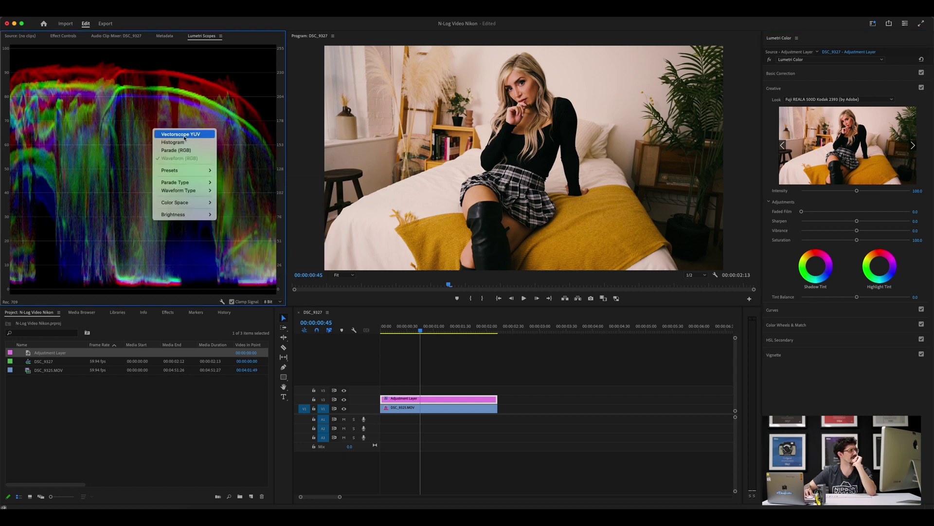
{"action": "left_click", "coordinate": [204, 140]}
{"action": "right_click", "coordinate": [78, 138]}
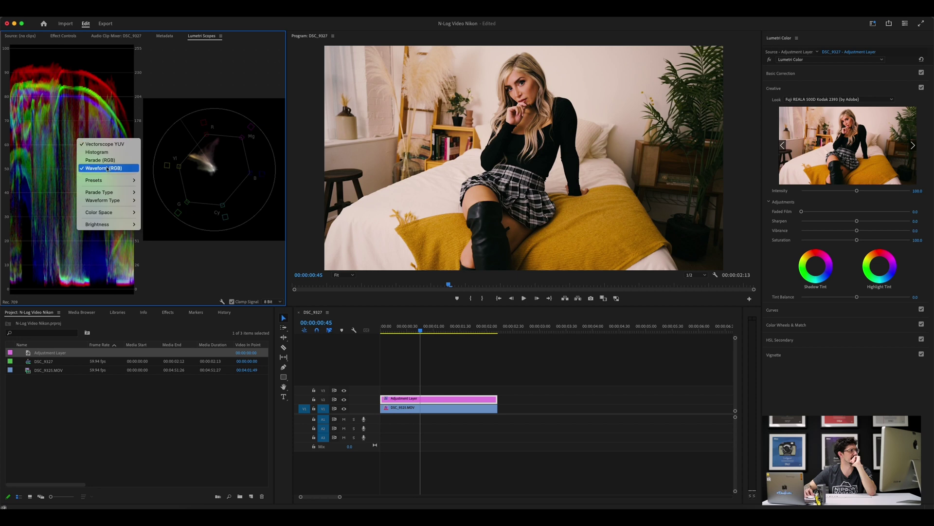
{"action": "left_click", "coordinate": [129, 168]}
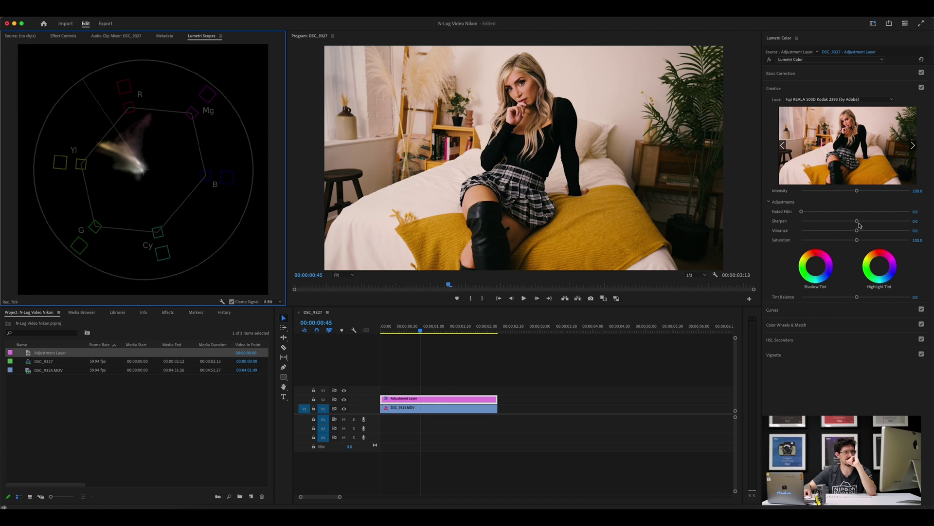
Set the look's Sharpen to 8.4, Vibrance to 13.7 and Saturation to 96.3.
{"action": "left_click_drag", "start_coordinate": [857, 222], "coordinate": [860, 221]}
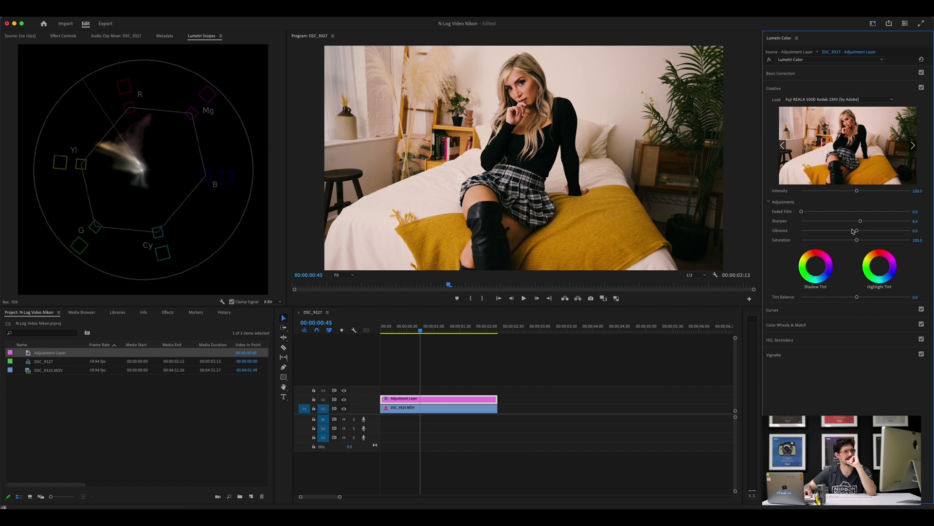
{"action": "left_click_drag", "start_coordinate": [857, 240], "coordinate": [852, 240]}
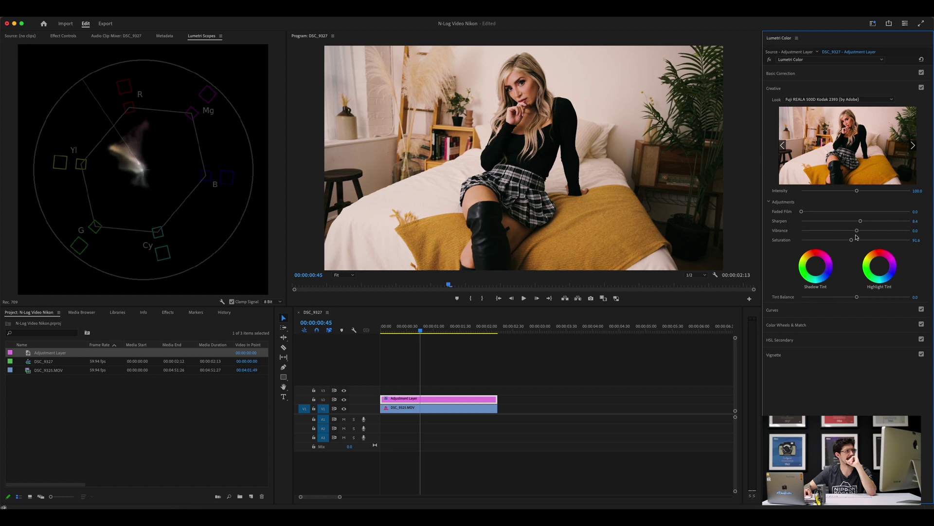
{"action": "left_click_drag", "start_coordinate": [858, 233], "coordinate": [865, 234]}
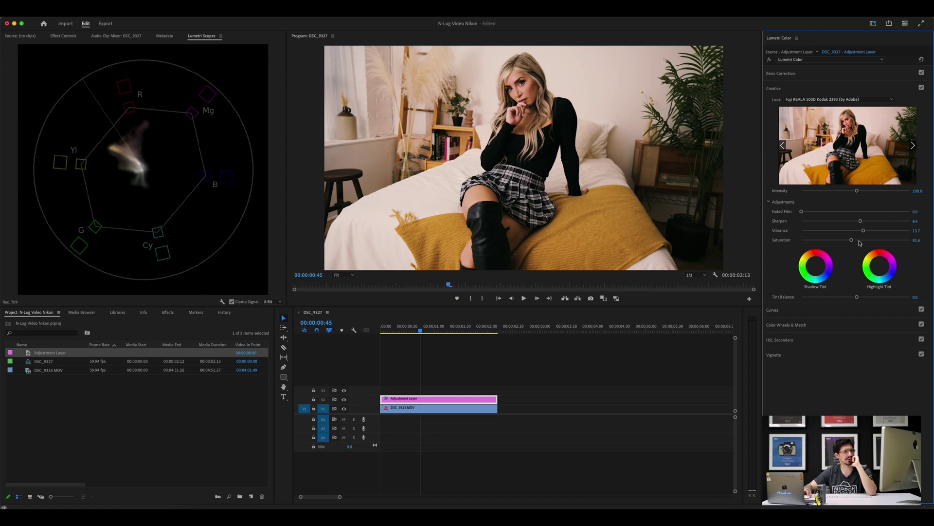
{"action": "left_click_drag", "start_coordinate": [852, 240], "coordinate": [854, 241]}
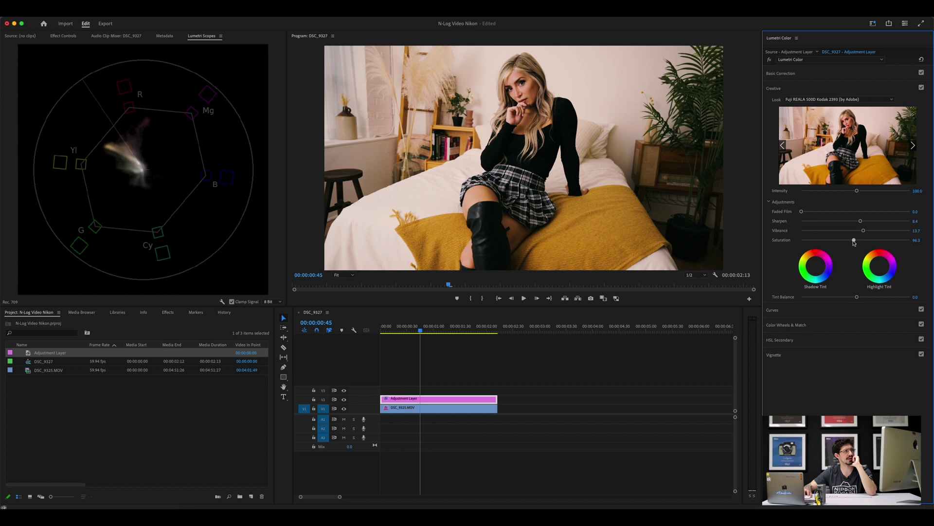
Build an RGB S-curve by setting the black point, darkening lower tones and lowering the white point.
{"action": "left_click", "coordinate": [805, 312]}
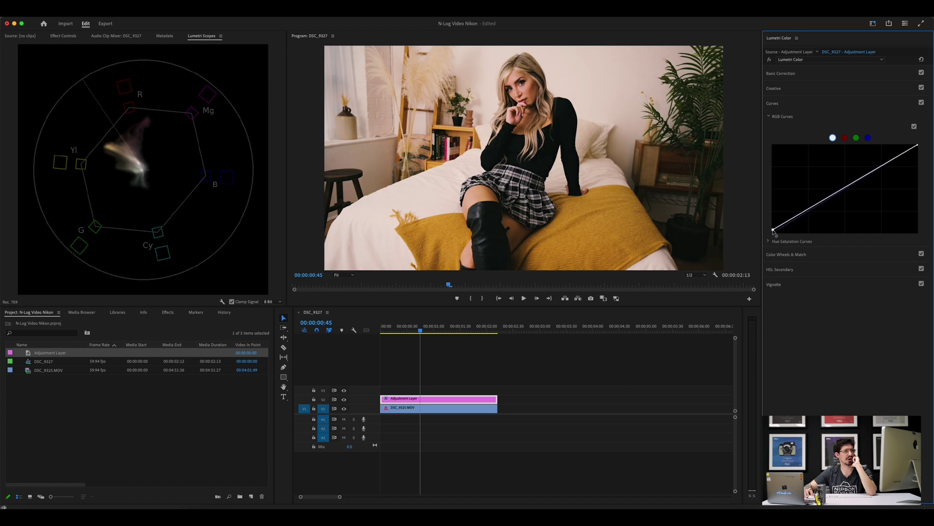
{"action": "left_click_drag", "start_coordinate": [773, 231], "coordinate": [773, 229]}
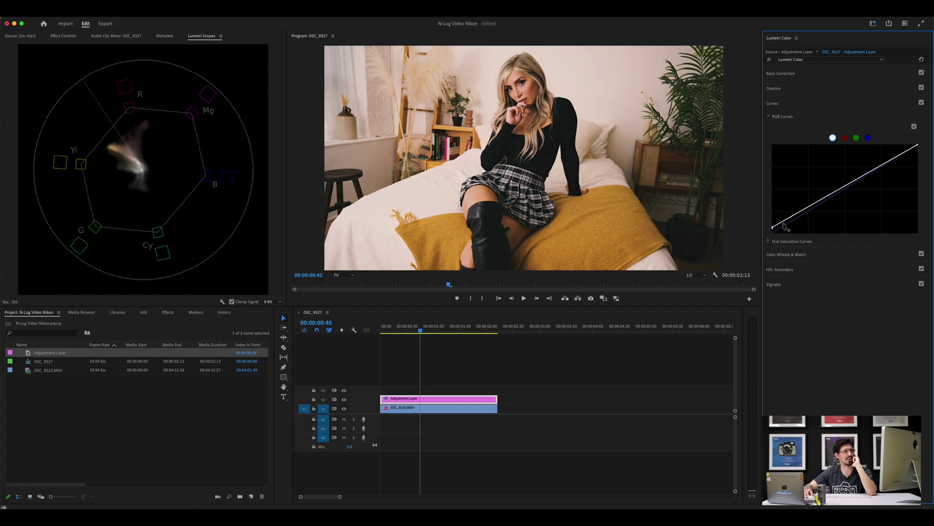
{"action": "left_click_drag", "start_coordinate": [782, 225], "coordinate": [779, 226]}
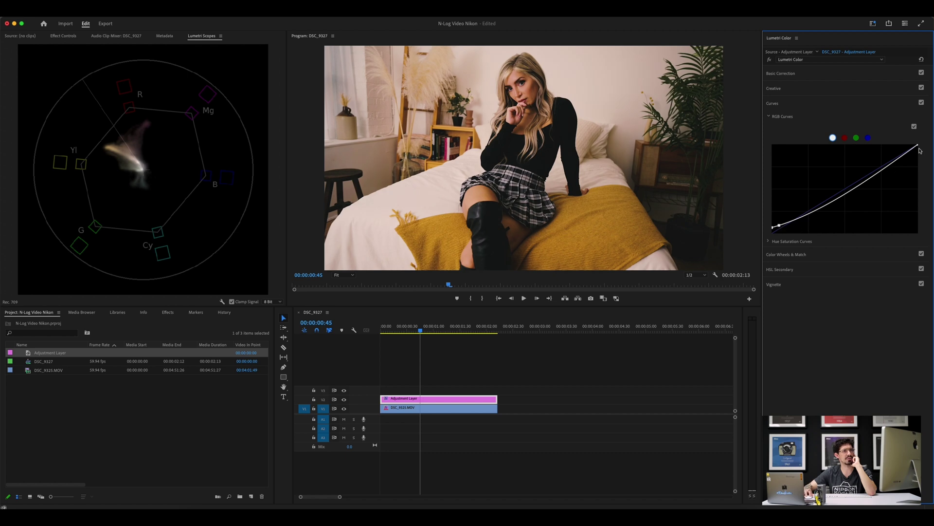
{"action": "left_click_drag", "start_coordinate": [917, 146], "coordinate": [911, 155]}
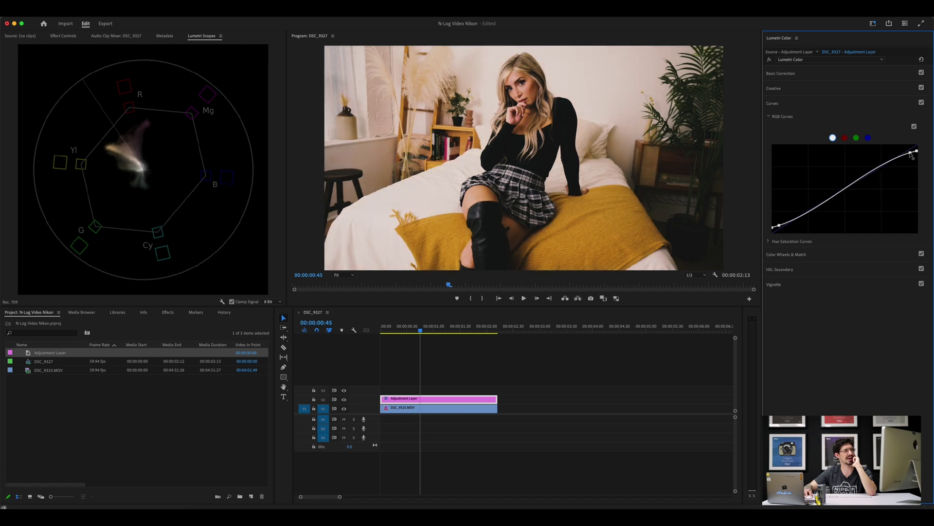
Toggle the RGB Curves checkbox repeatedly to compare the graded and ungraded curve.
{"action": "left_click", "coordinate": [914, 127]}
{"action": "left_click", "coordinate": [914, 127]}
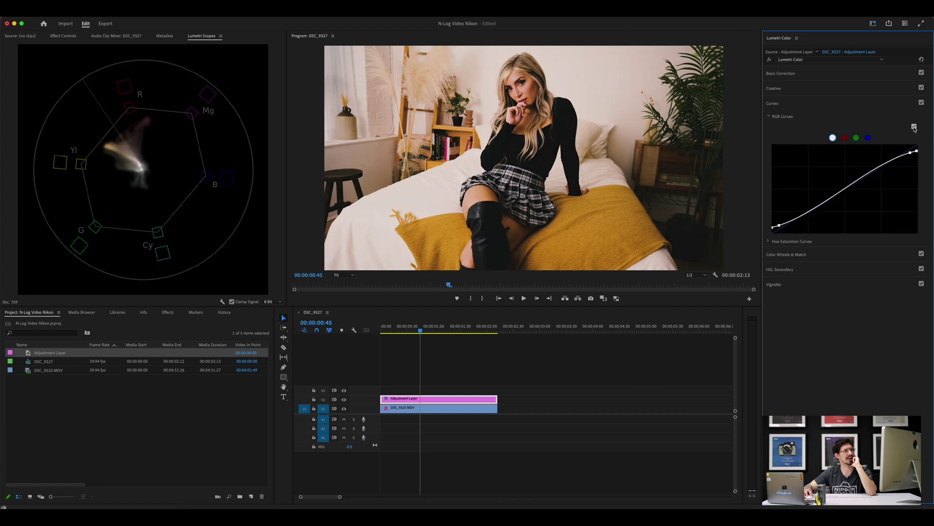
{"action": "left_click", "coordinate": [914, 127]}
{"action": "left_click", "coordinate": [914, 127]}
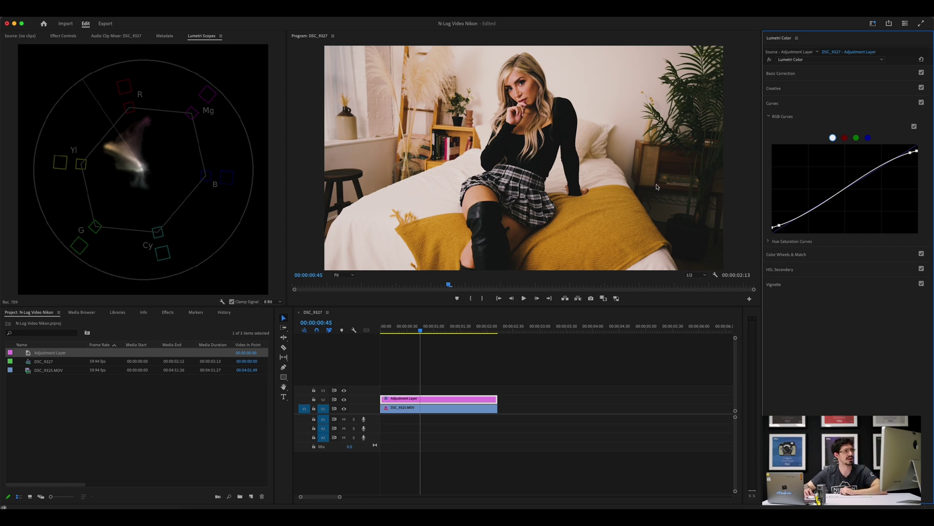
Advance one frame and fine-tune the S-curve's black and white points.
{"action": "key", "text": "Right"}
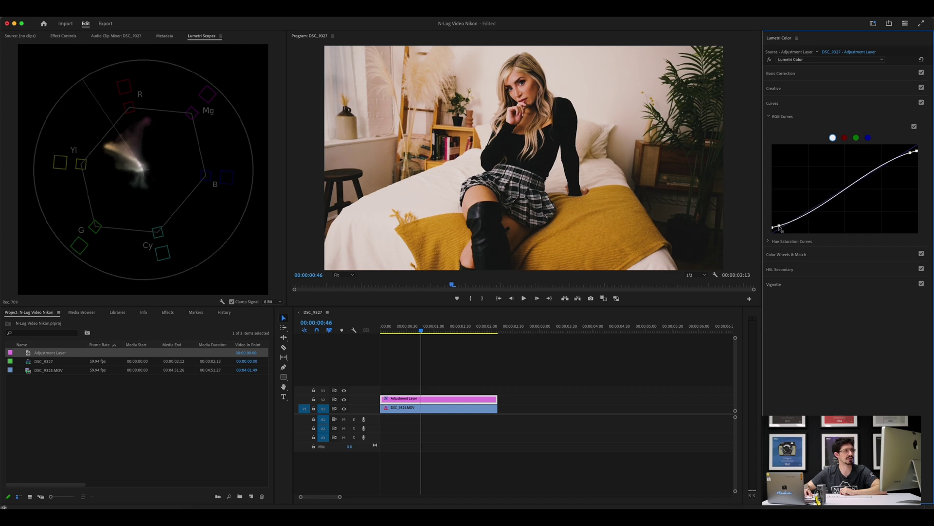
{"action": "left_click_drag", "start_coordinate": [779, 226], "coordinate": [779, 227]}
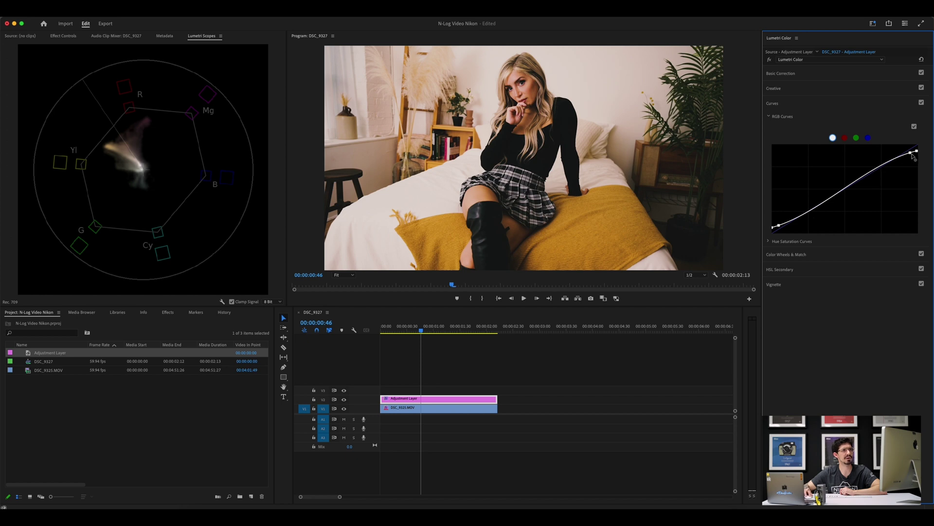
{"action": "left_click_drag", "start_coordinate": [911, 155], "coordinate": [911, 153]}
Compare the image with the RGB curve off and on, leaving it enabled.
{"action": "left_click", "coordinate": [915, 127]}
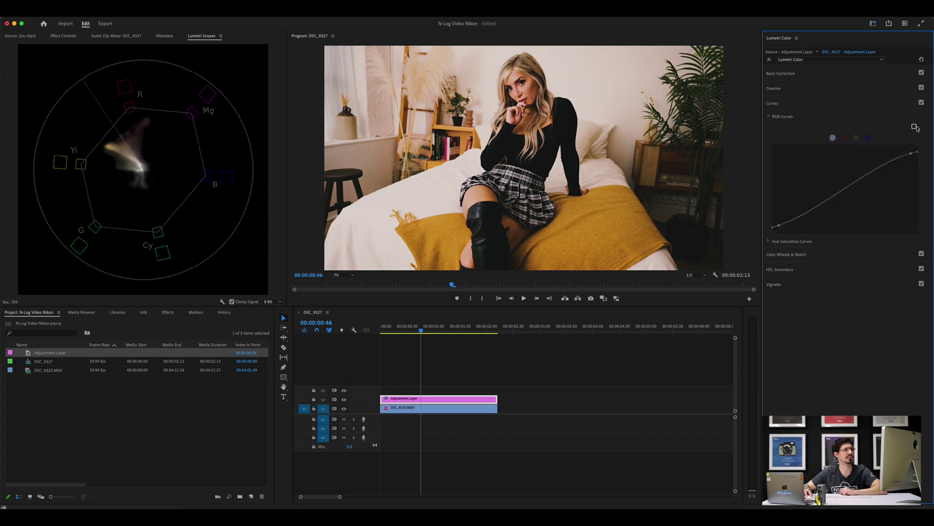
{"action": "left_click", "coordinate": [914, 126]}
{"action": "left_click", "coordinate": [915, 127]}
{"action": "left_click", "coordinate": [914, 127]}
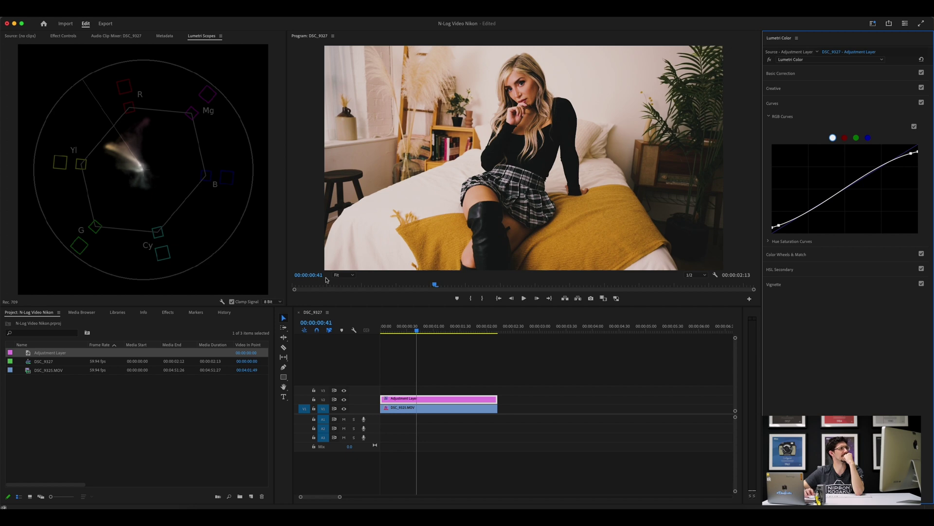
Play the graded sequence from the start and jump back to the beginning.
{"action": "left_click", "coordinate": [500, 296]}
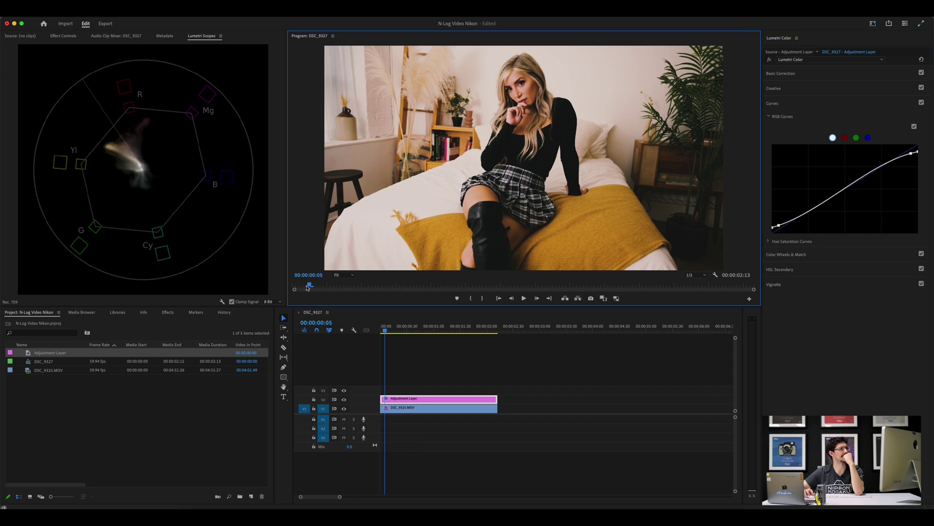
{"action": "left_click", "coordinate": [523, 298]}
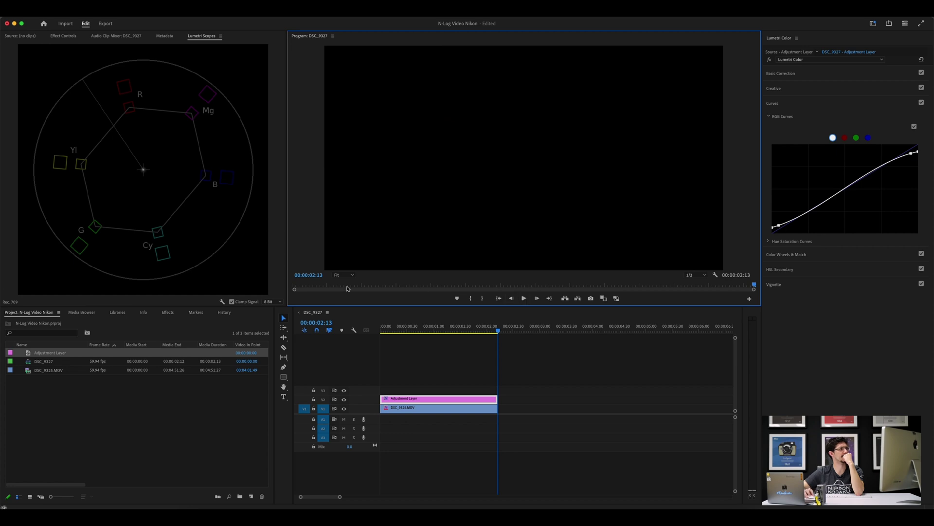
{"action": "key", "text": "Home"}
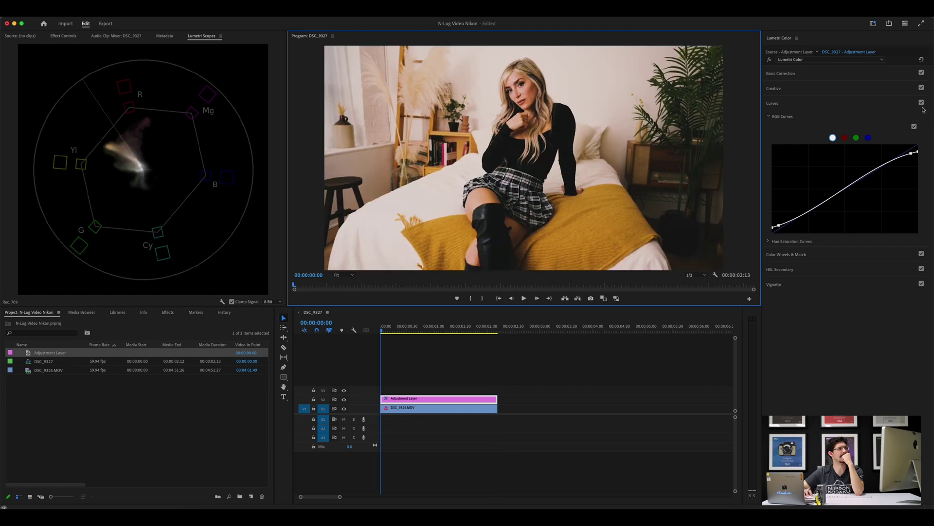
Disable Curves, play the clip without it, and return to the first frame.
{"action": "left_click", "coordinate": [921, 103]}
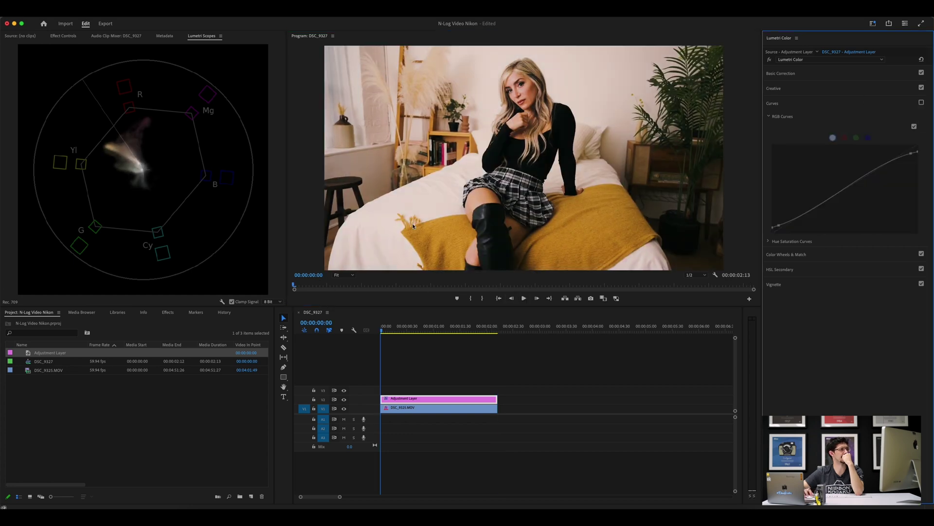
{"action": "left_click", "coordinate": [523, 298]}
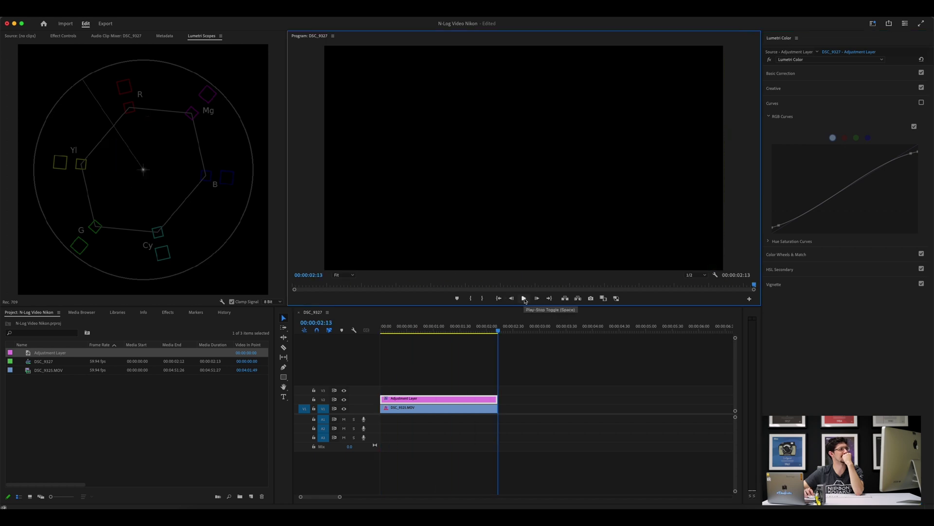
{"action": "left_click", "coordinate": [291, 285]}
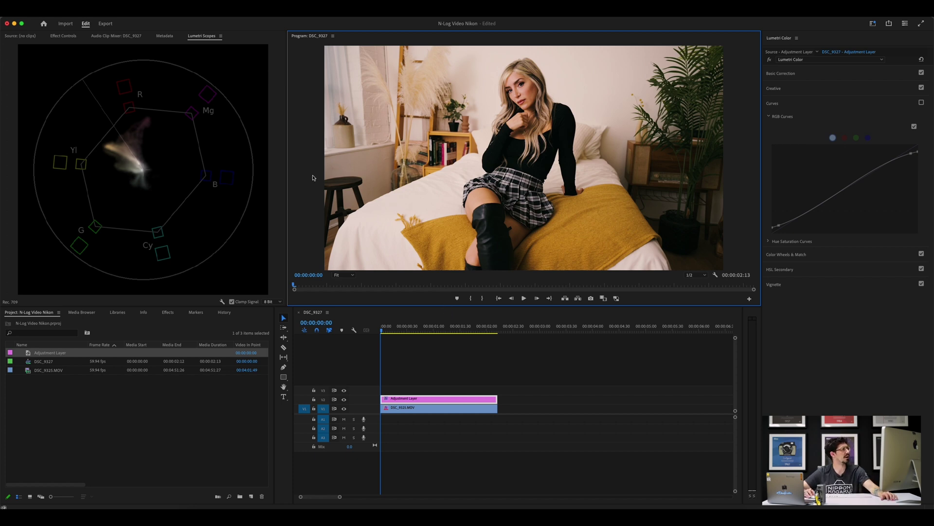
Set the scopes to the RGB waveform only and select DSC_9325.MOV on V1.
{"action": "right_click", "coordinate": [197, 98]}
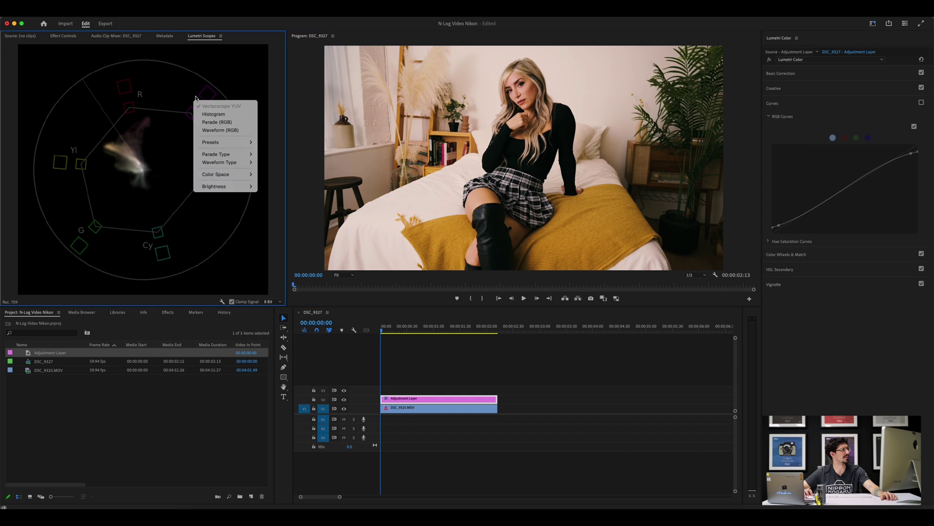
{"action": "left_click", "coordinate": [193, 111]}
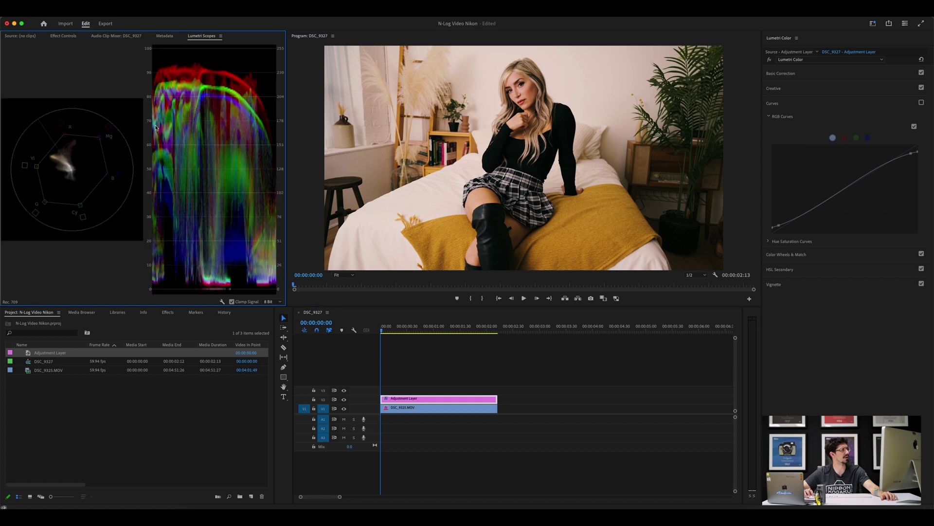
{"action": "right_click", "coordinate": [111, 142]}
{"action": "left_click", "coordinate": [119, 151]}
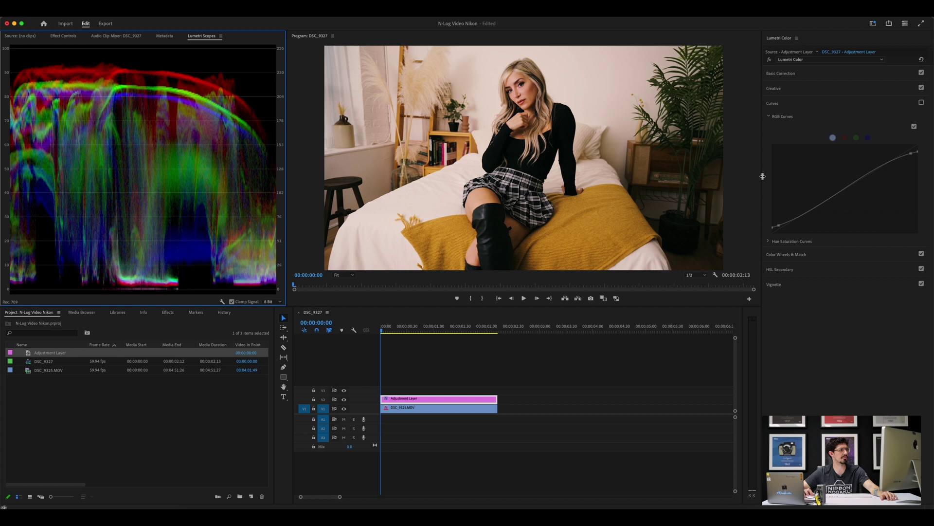
{"action": "left_click", "coordinate": [418, 408]}
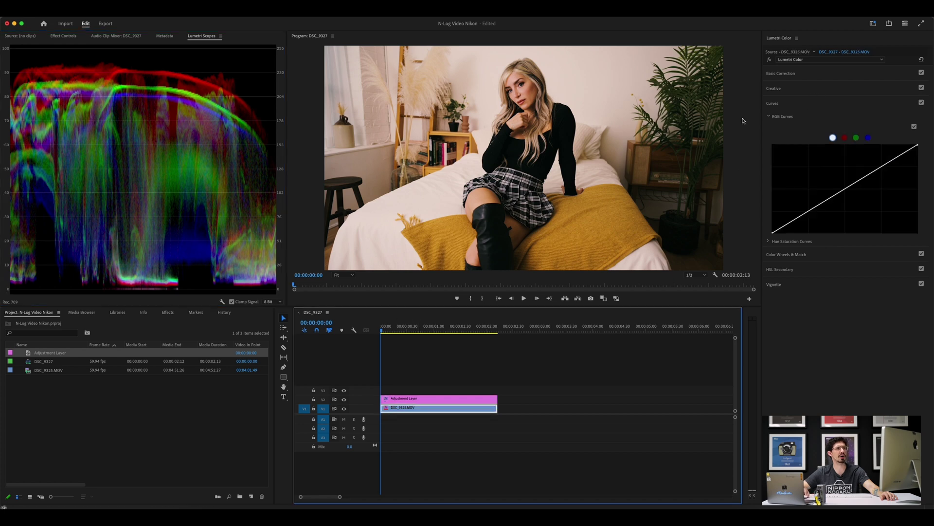
Set Exposure to -0.2, Shadows to -1.0, Whites down to 7.0, then play to review.
{"action": "left_click", "coordinate": [798, 74]}
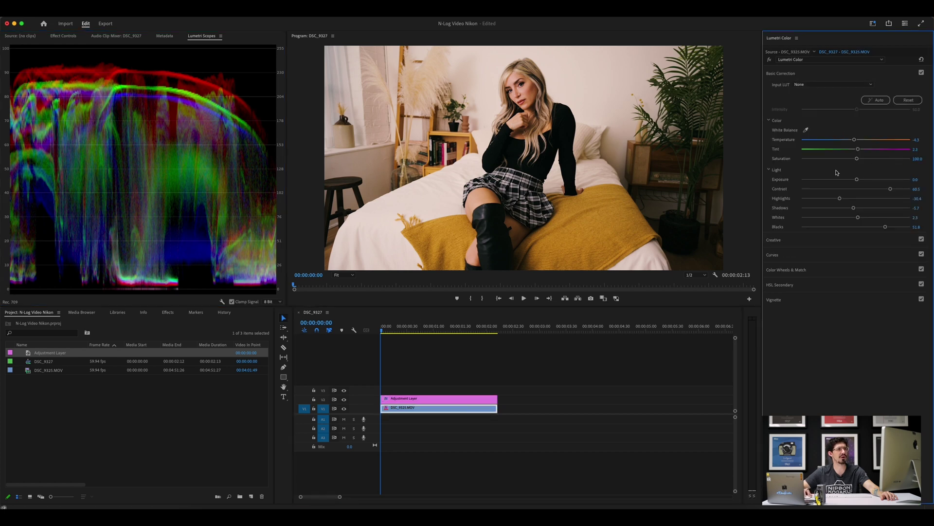
{"action": "left_click_drag", "start_coordinate": [857, 181], "coordinate": [853, 181]}
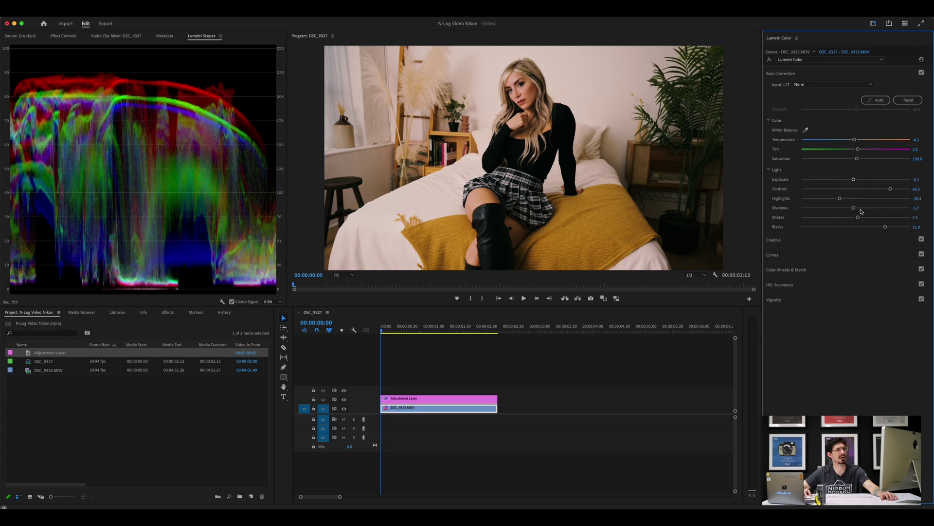
{"action": "left_click_drag", "start_coordinate": [853, 212], "coordinate": [863, 220]}
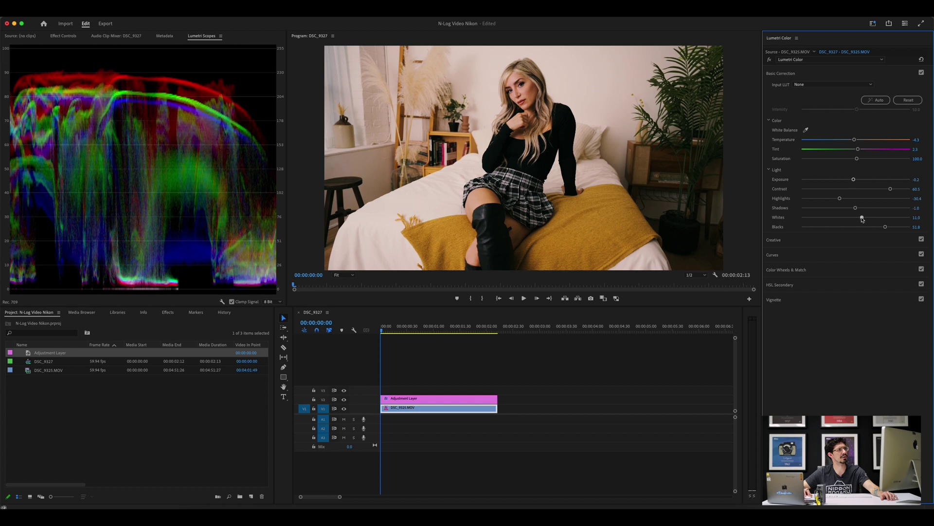
{"action": "left_click_drag", "start_coordinate": [862, 219], "coordinate": [859, 219]}
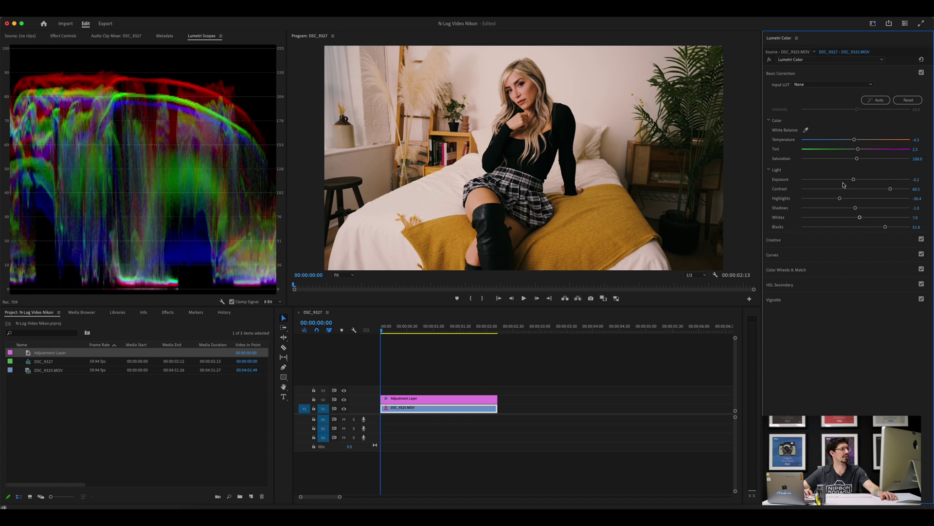
{"action": "left_click", "coordinate": [523, 298]}
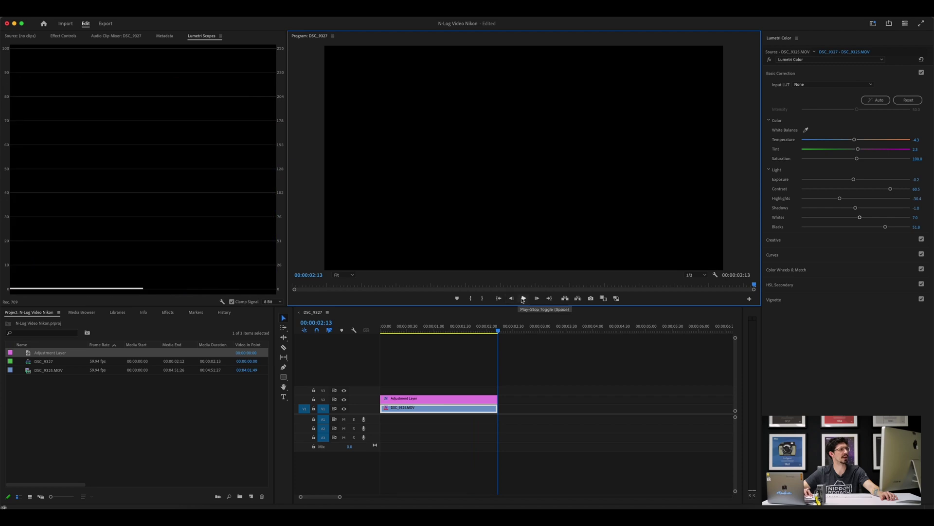
Set the DSC_9325.MOV clip's Highlights to -19.1 and Whites to -7.7, reviewing playback.
{"action": "left_click", "coordinate": [523, 298]}
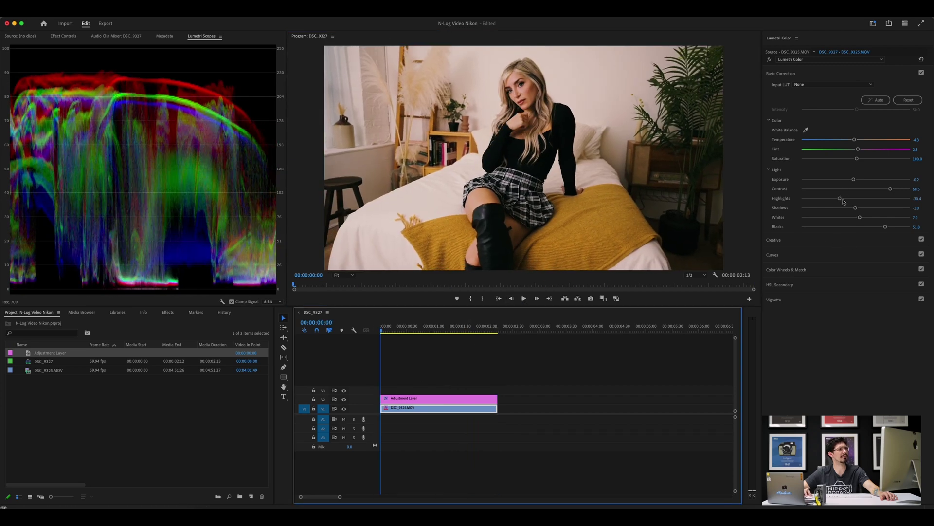
{"action": "left_click_drag", "start_coordinate": [840, 200], "coordinate": [846, 201]}
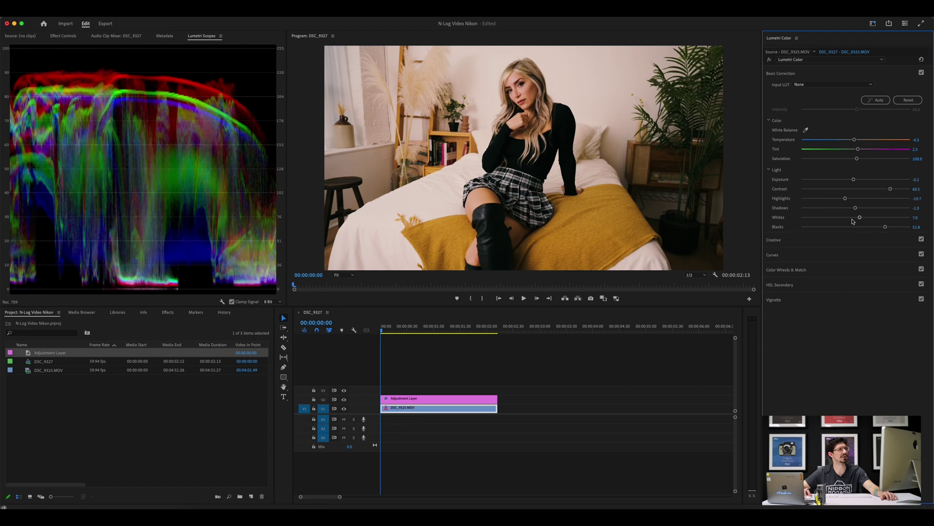
{"action": "left_click_drag", "start_coordinate": [860, 220], "coordinate": [856, 221]}
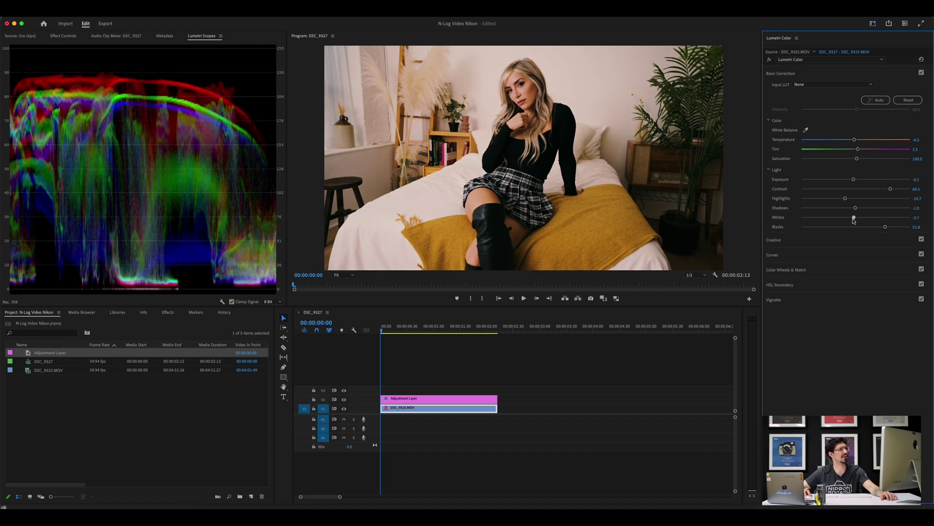
{"action": "left_click_drag", "start_coordinate": [852, 220], "coordinate": [852, 220]}
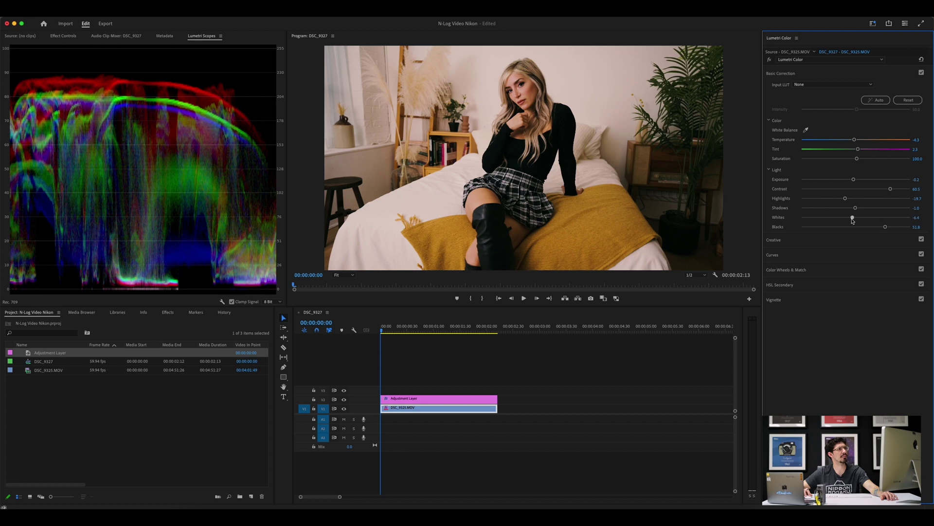
{"action": "left_click_drag", "start_coordinate": [853, 220], "coordinate": [852, 220]}
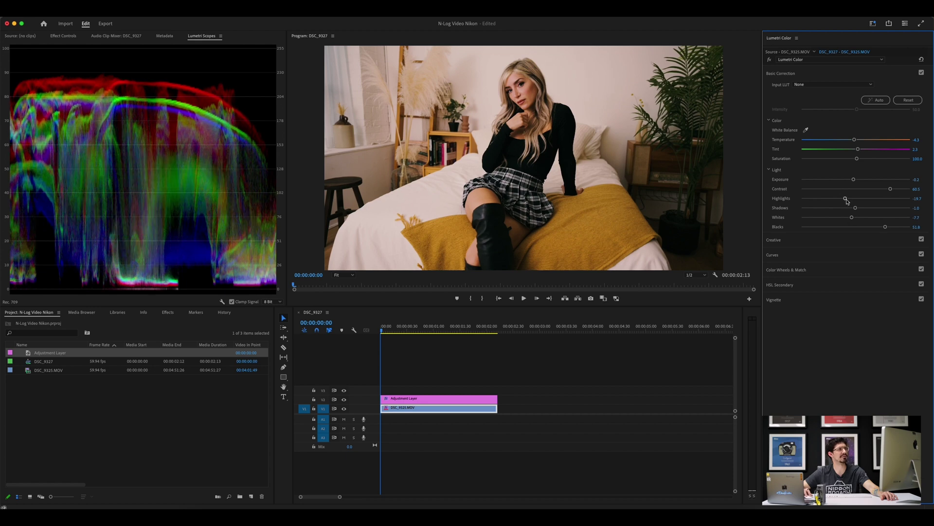
{"action": "left_click_drag", "start_coordinate": [845, 199], "coordinate": [844, 201]}
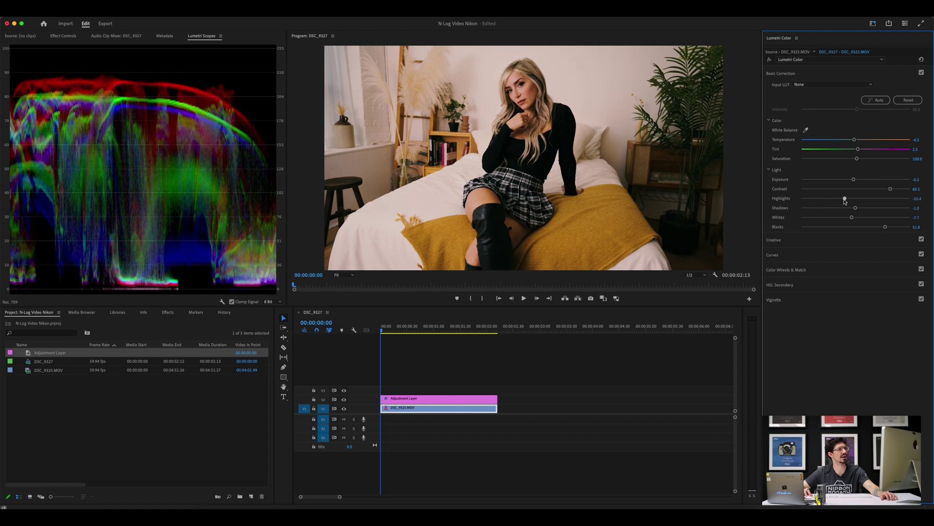
{"action": "left_click_drag", "start_coordinate": [845, 200], "coordinate": [846, 200]}
{"action": "mouse_move", "coordinate": [291, 287]}
{"action": "left_mouse_down"}
{"action": "mouse_move", "coordinate": [636, 277]}
{"action": "mouse_move", "coordinate": [723, 277]}
{"action": "mouse_move", "coordinate": [496, 277]}
{"action": "mouse_move", "coordinate": [754, 287]}
{"action": "mouse_move", "coordinate": [282, 281]}
{"action": "left_mouse_up"}
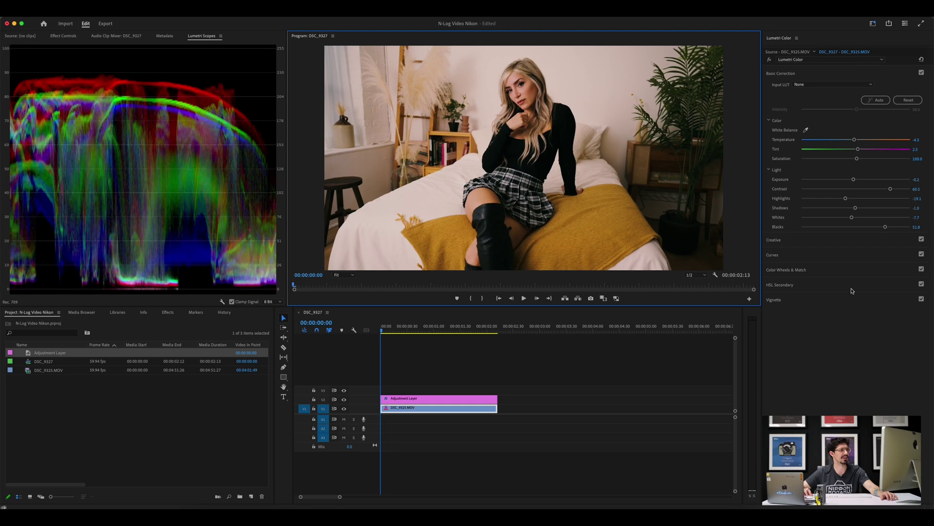
In the adjustment layer's Lumetri Creative section, raise Faded Film to about 9.7.
{"action": "left_click", "coordinate": [435, 400]}
{"action": "left_click", "coordinate": [821, 243]}
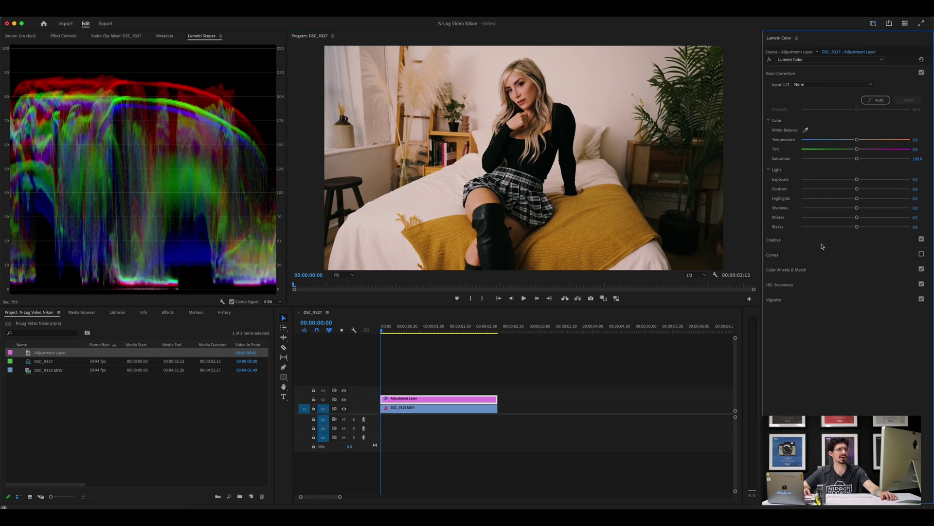
{"action": "mouse_move", "coordinate": [802, 212]}
{"action": "left_mouse_down"}
{"action": "mouse_move", "coordinate": [831, 216]}
{"action": "mouse_move", "coordinate": [811, 217]}
{"action": "left_mouse_up"}
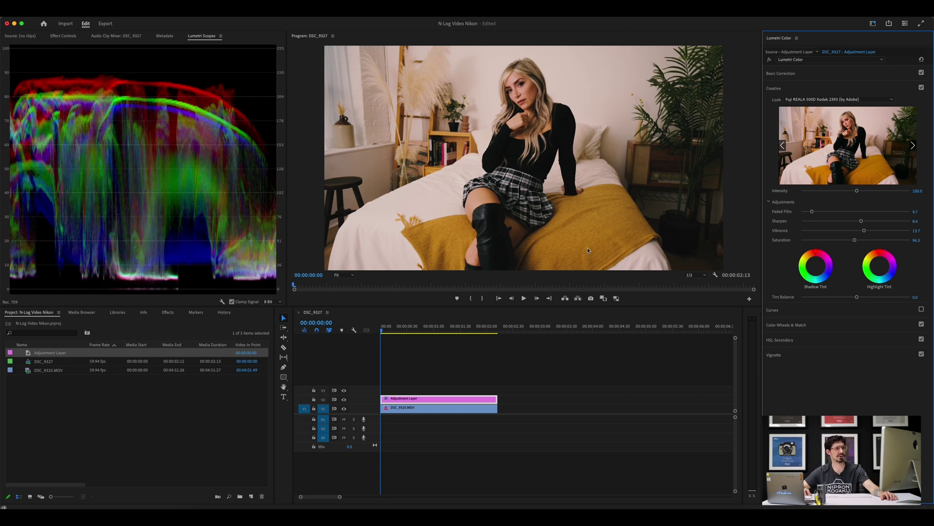
Expand the adjustment layer's Color Wheels & Match and HSL Secondary sections.
{"action": "left_click", "coordinate": [822, 326]}
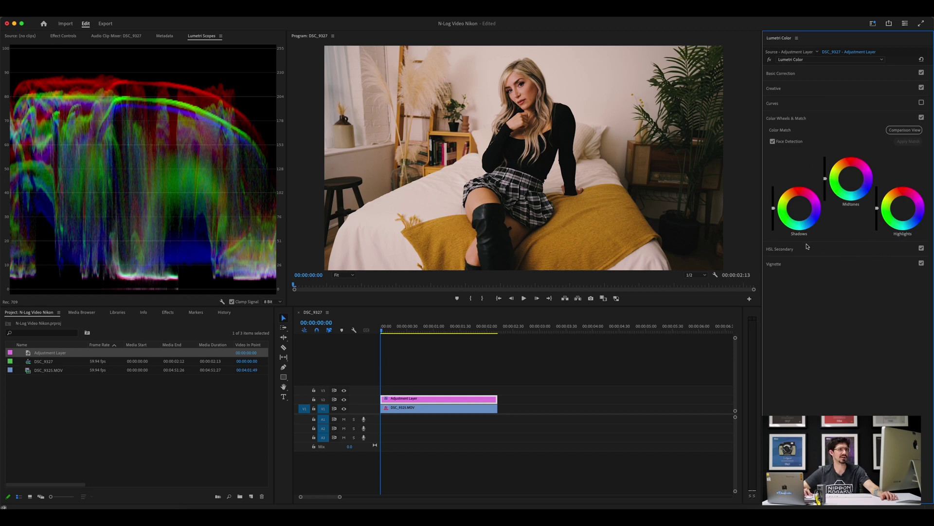
{"action": "left_click", "coordinate": [789, 249]}
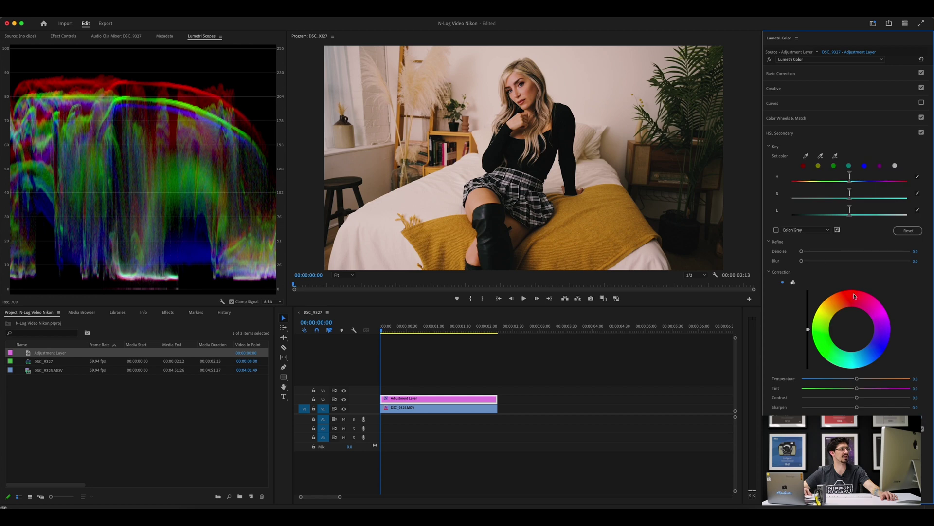
Collapse the HSL Secondary section in Lumetri Color.
{"action": "left_click", "coordinate": [801, 136]}
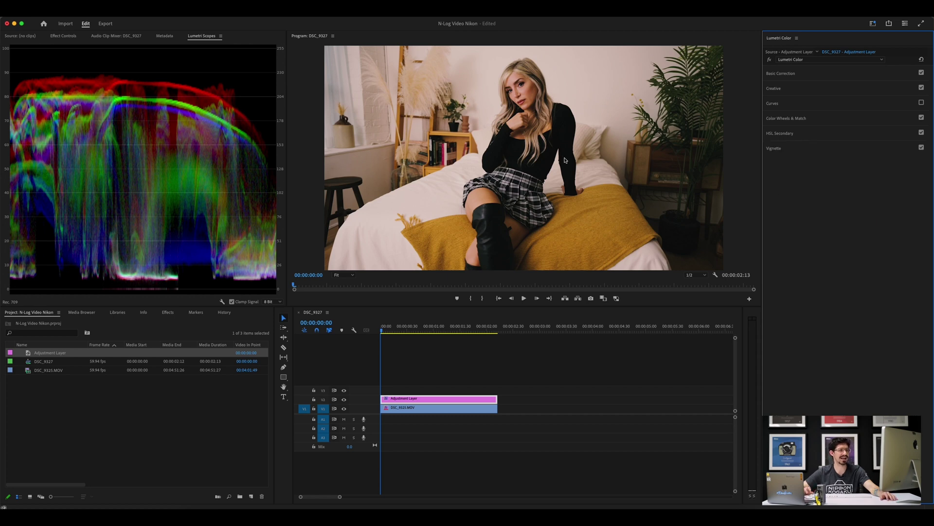